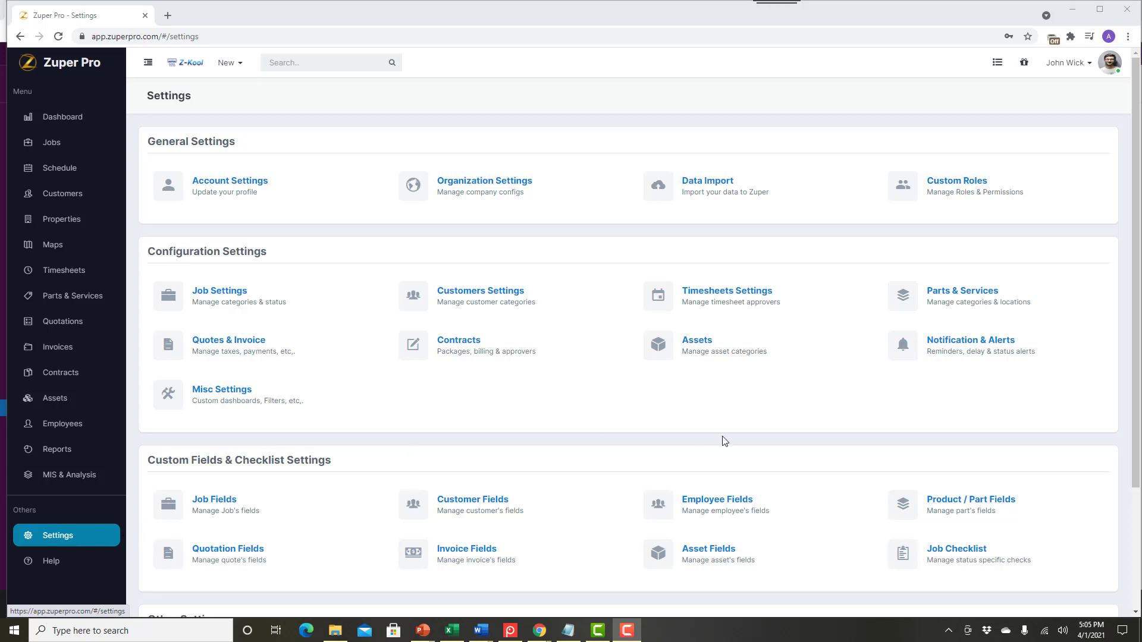
Open the Job Checklist page under Custom Fields & Checklist Settings
click(960, 558)
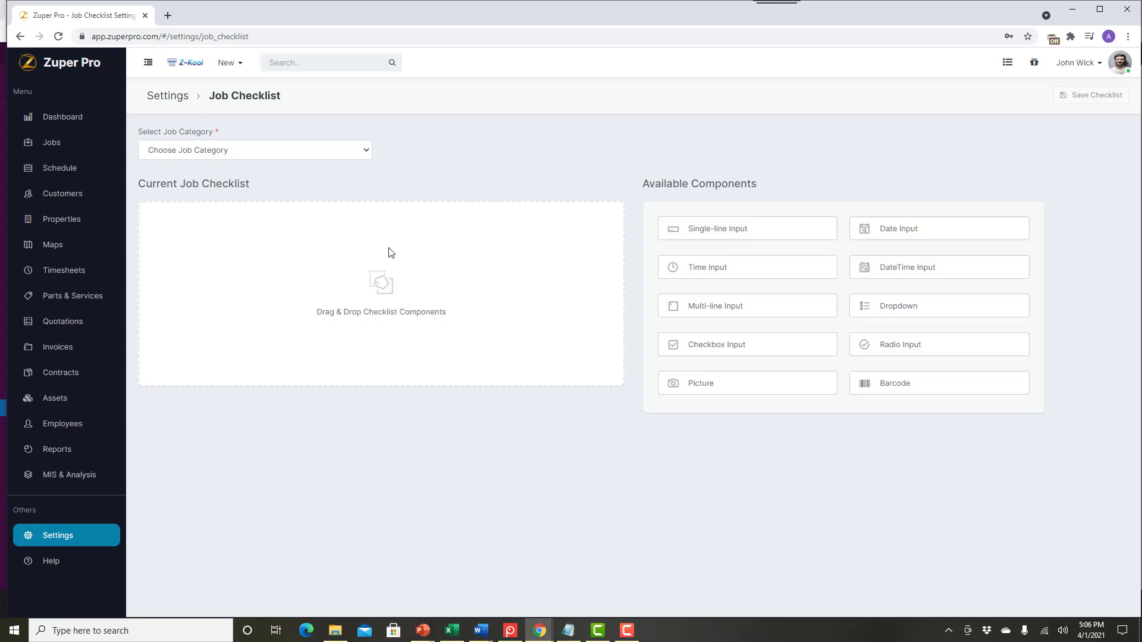
Target the checklist at job category Residential Duct Cleaning and status Job Booked
click(299, 152)
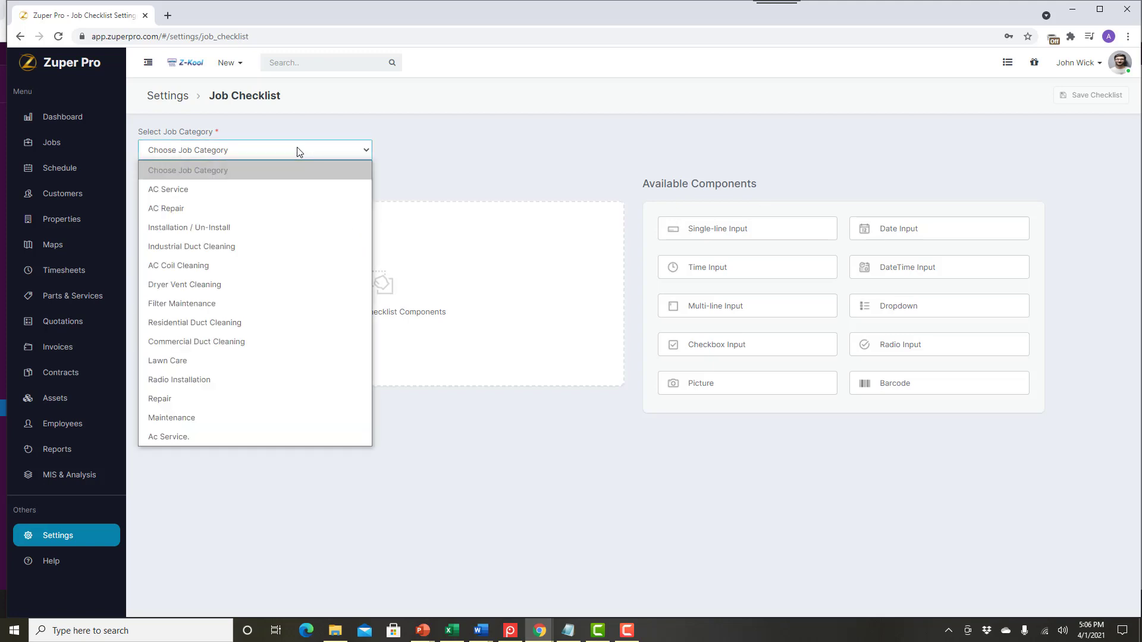
click(256, 325)
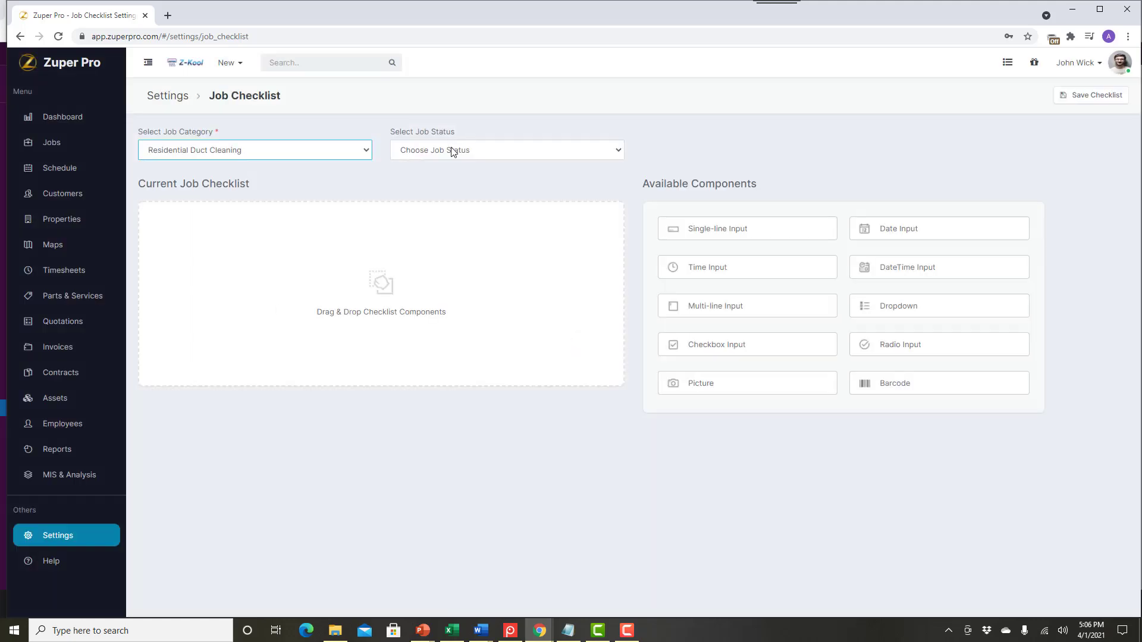
click(453, 153)
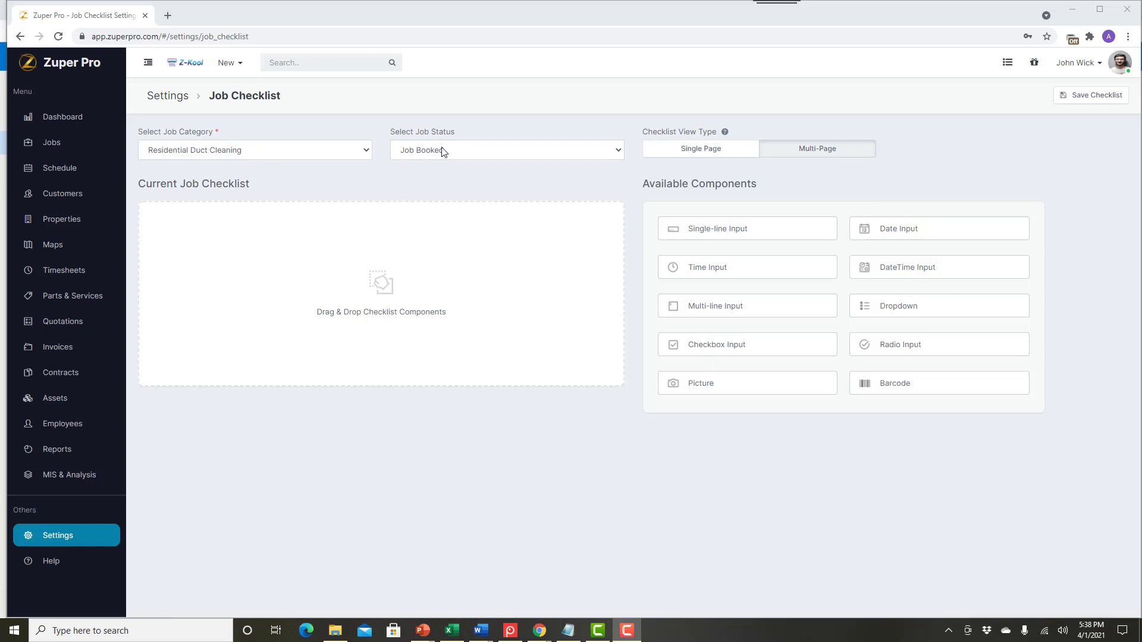
click(443, 151)
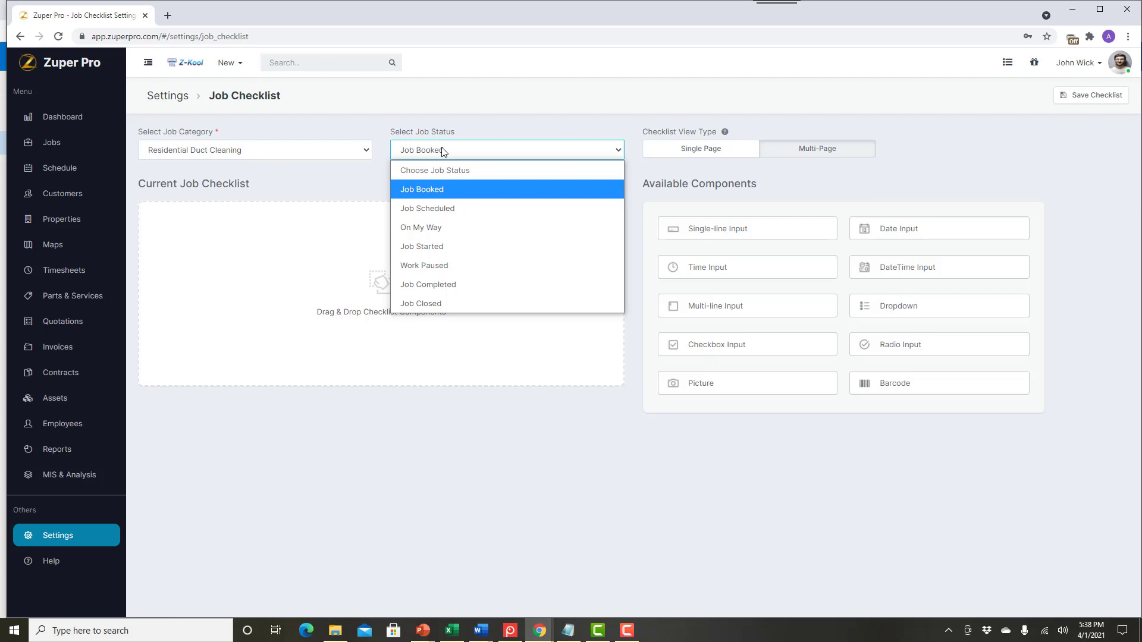
click(430, 188)
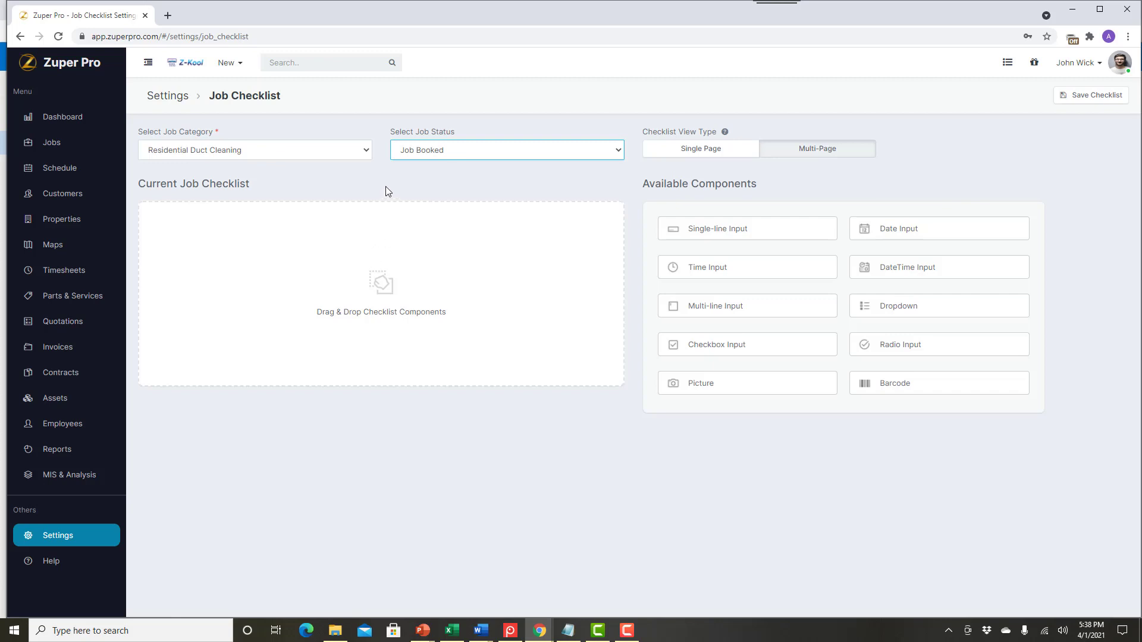
click(416, 150)
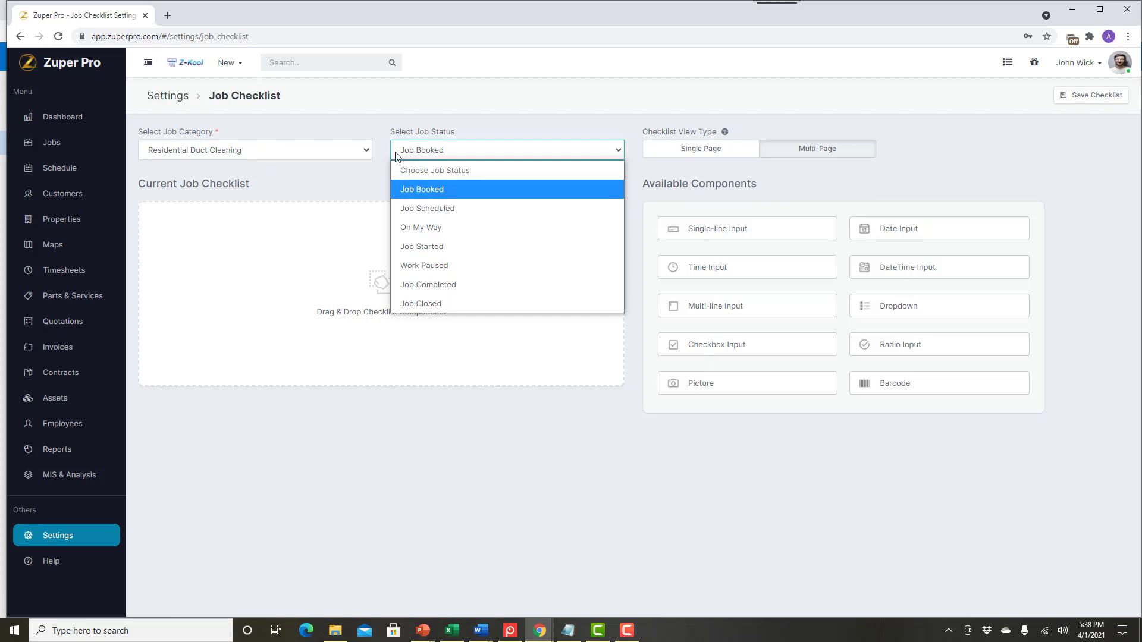
click(360, 155)
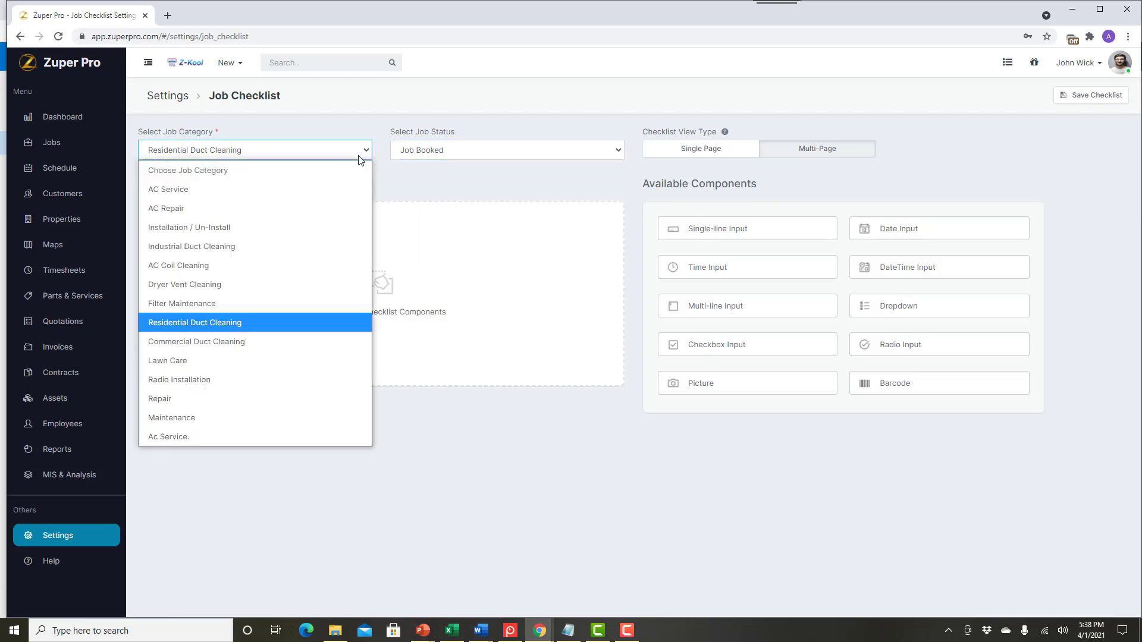
click(398, 172)
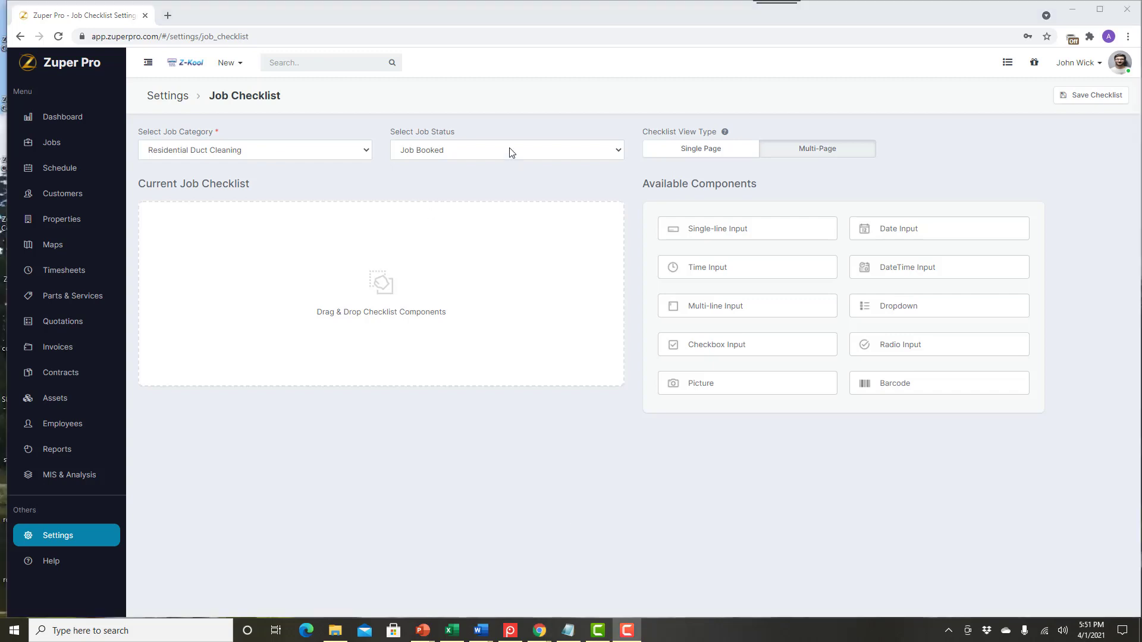
Switch the job status to Job Started to load its three Yes/No duct-inspection questions
click(512, 153)
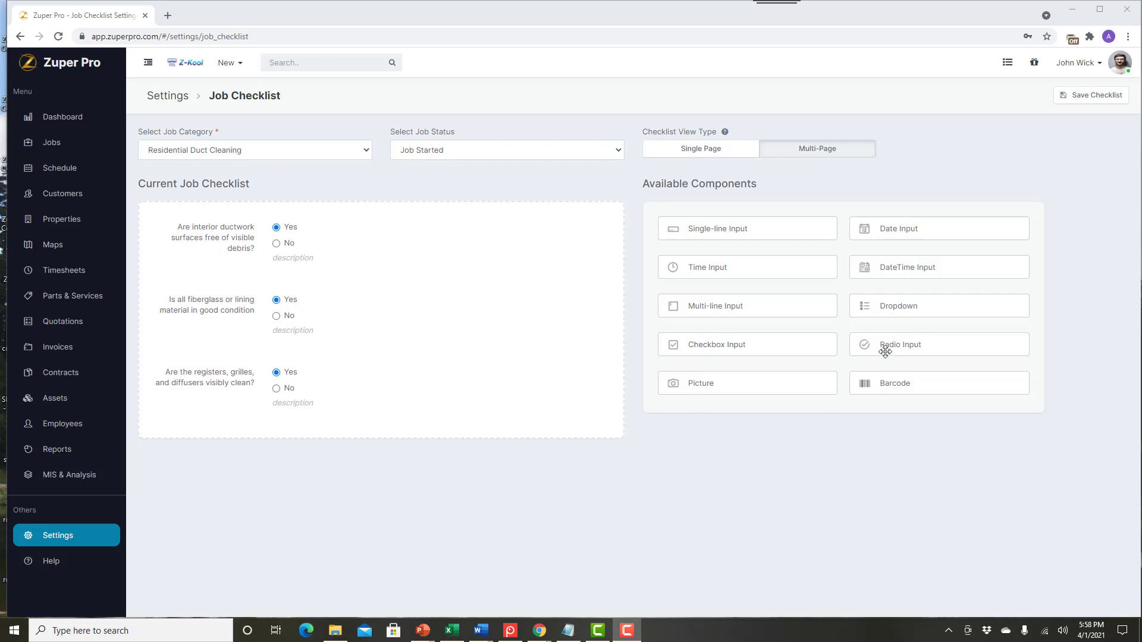
Place a Radio Input with options 'value one' and 'value two' at the checklist top and open its settings
drag(887, 350, 267, 231)
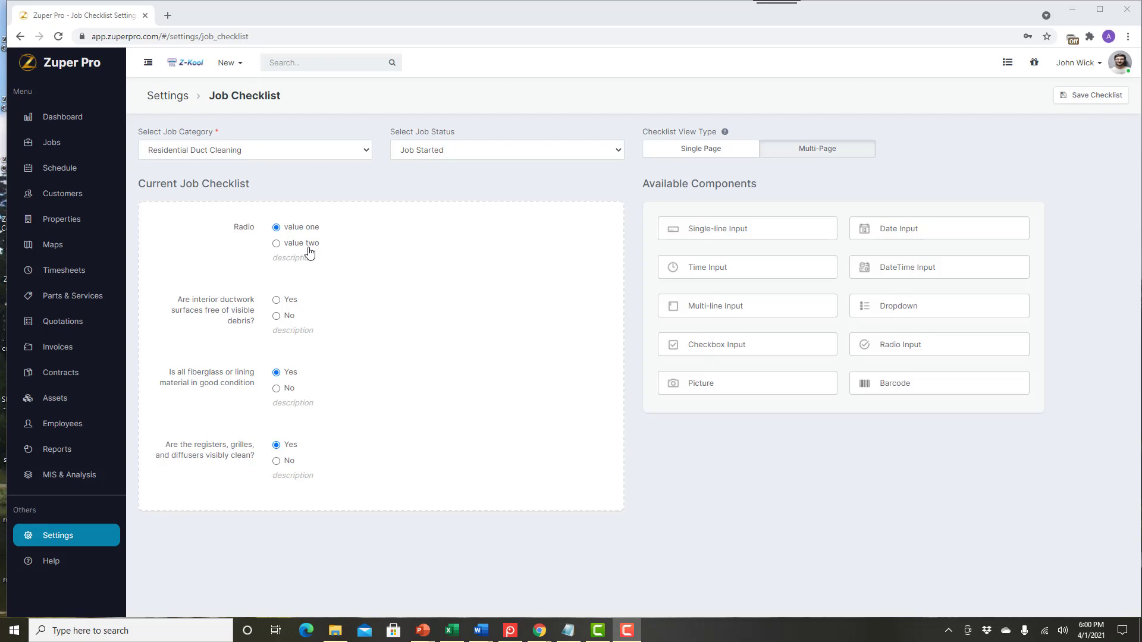
click(308, 248)
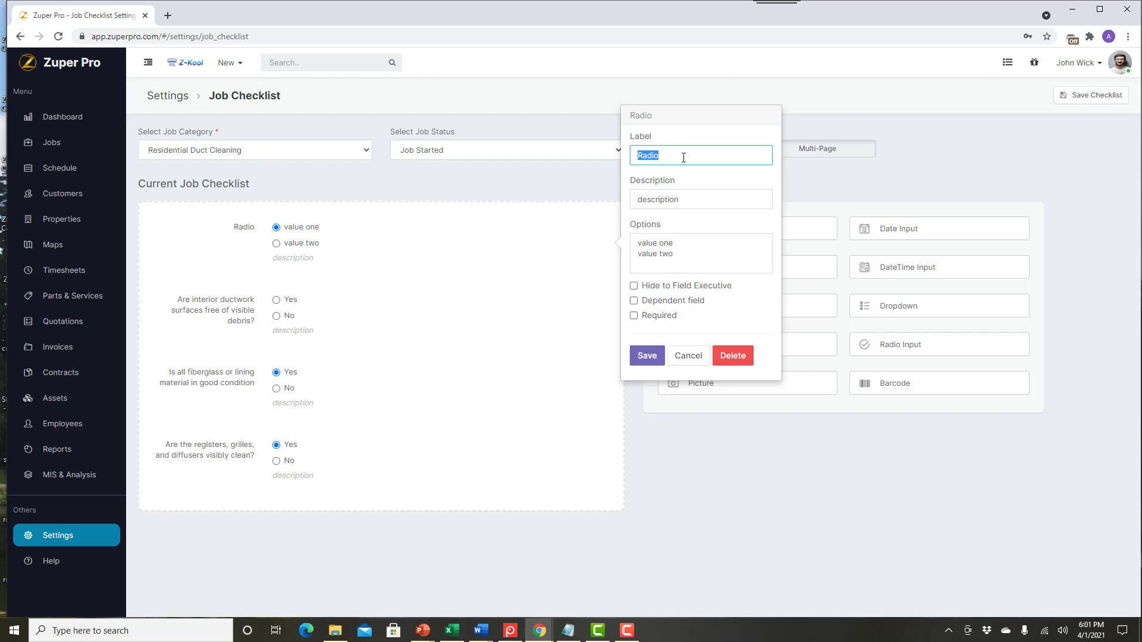
Label the radio 'Is this HVAC fully operational prior to cleaning?' with options yes/no, required, and save
text(Is this HVAC fully operational pr)
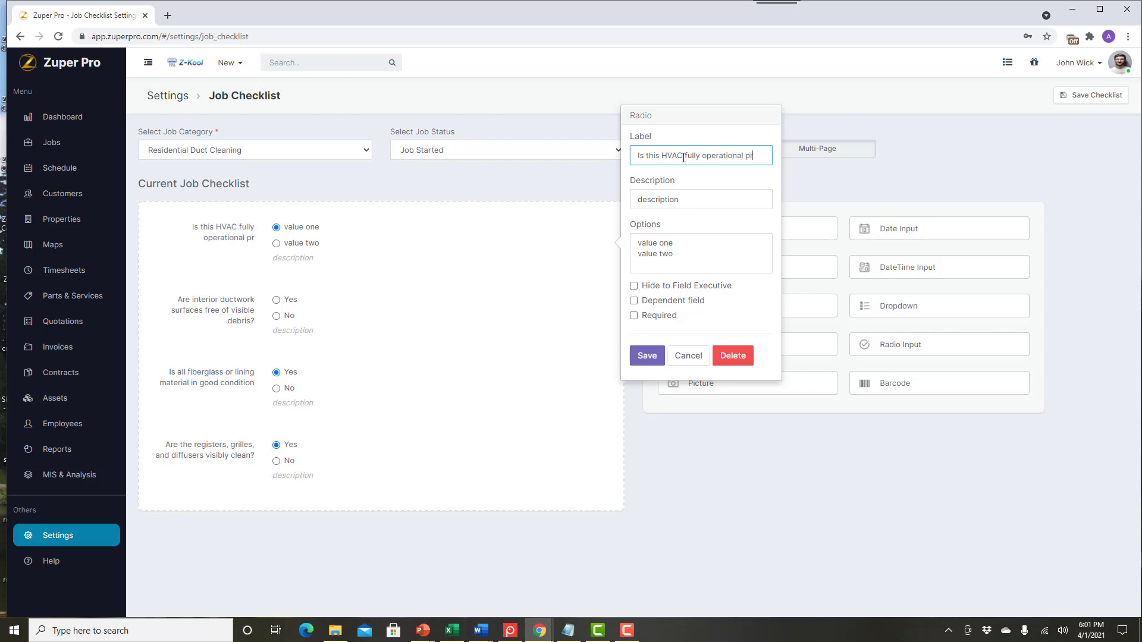
text(ior to cleaning?)
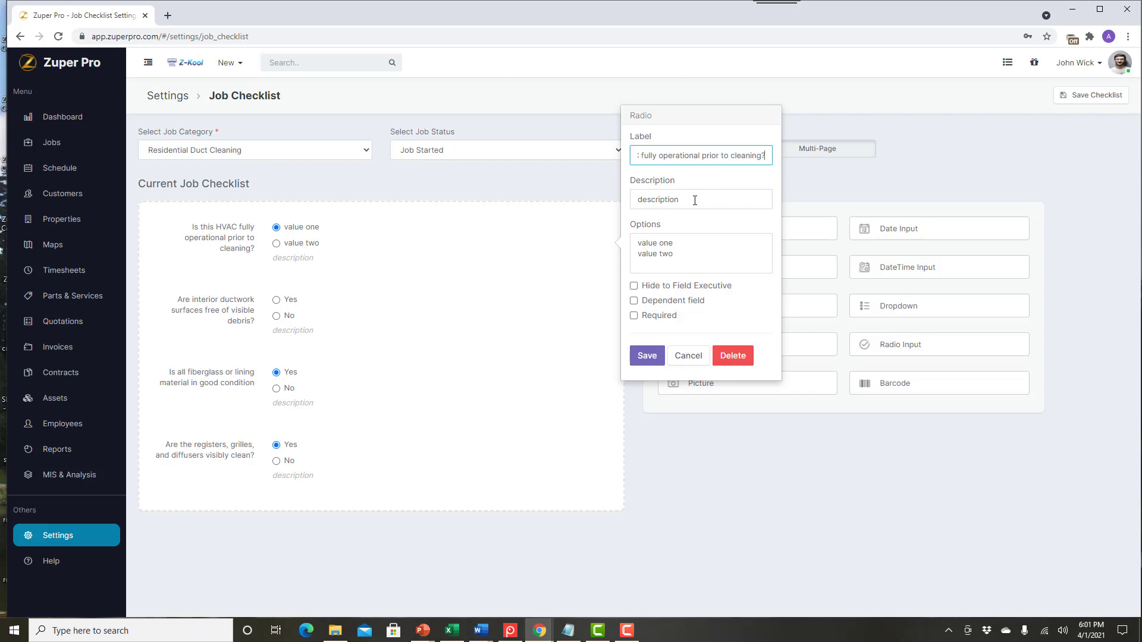
drag(694, 254, 623, 246)
text(yes)
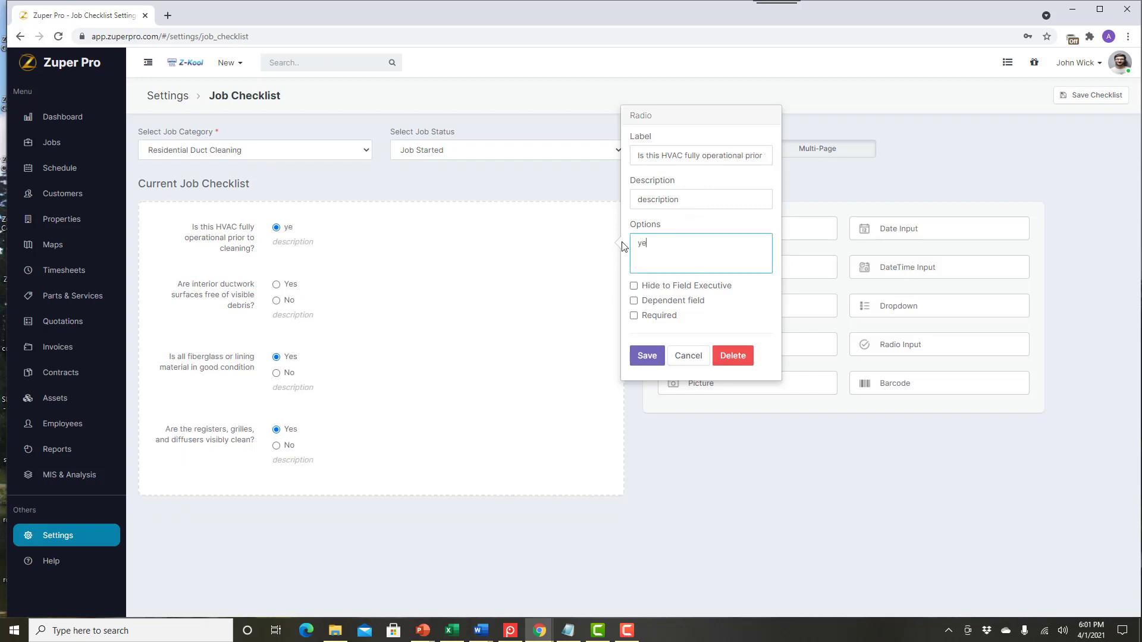
key(Return)
text(no)
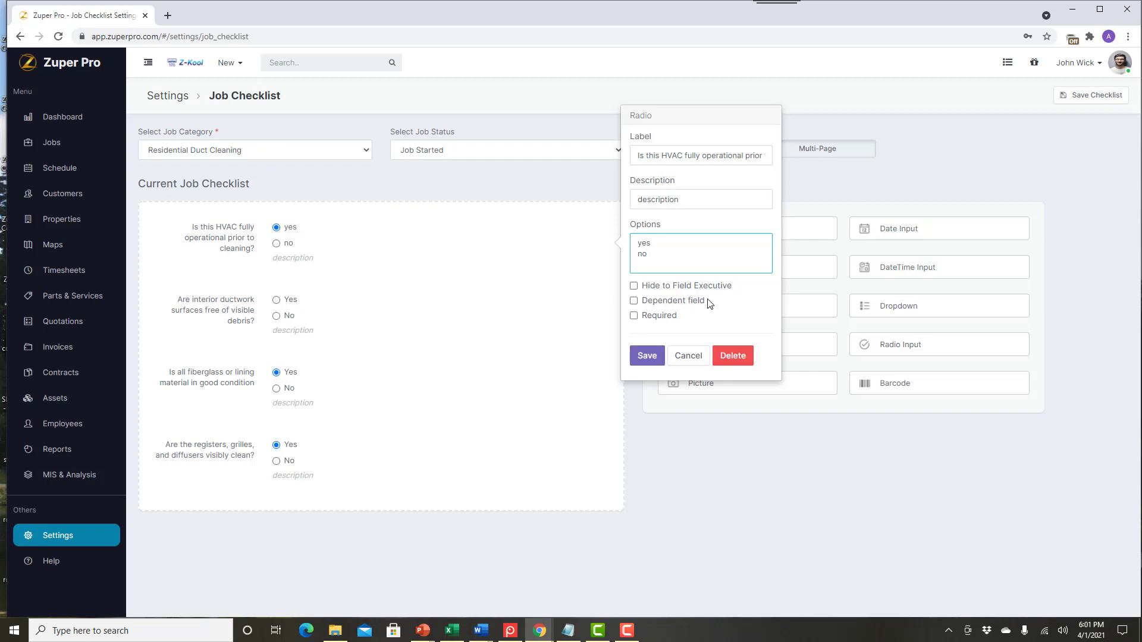
click(668, 315)
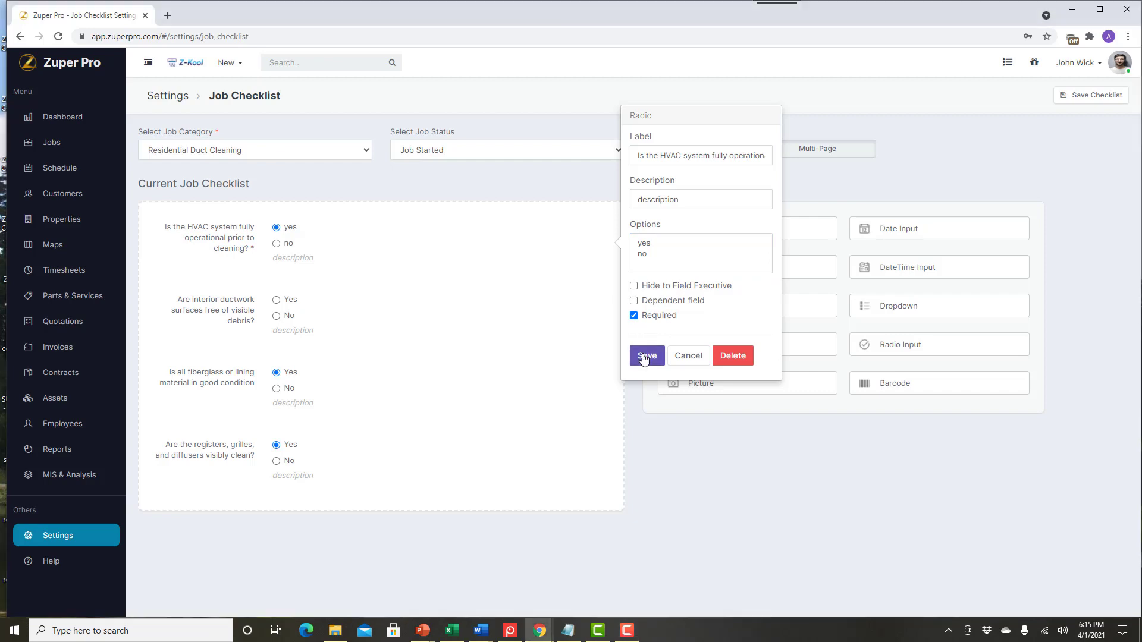
click(643, 357)
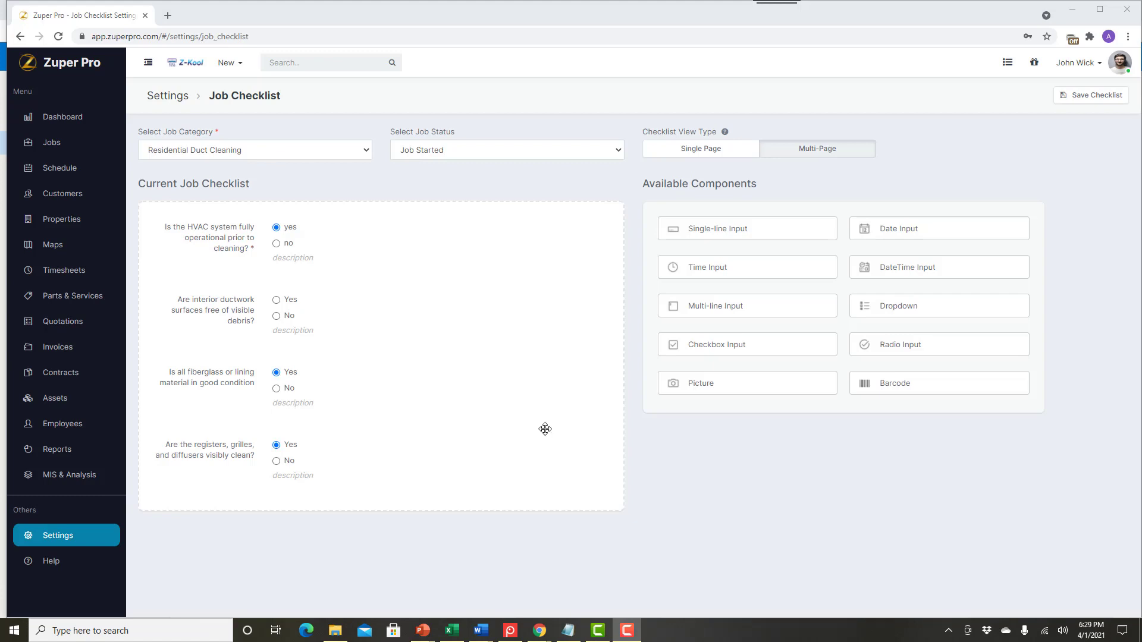
Add a 'Before picture' item below the HVAC question, described 'take a picture before starting the job'
drag(702, 387, 251, 293)
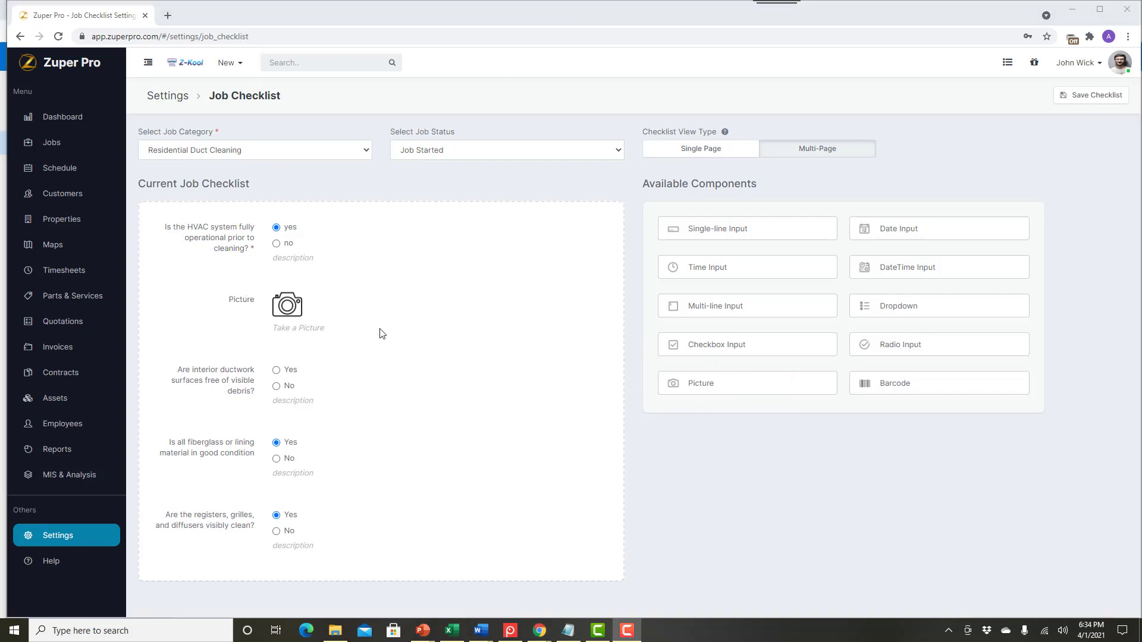
click(287, 305)
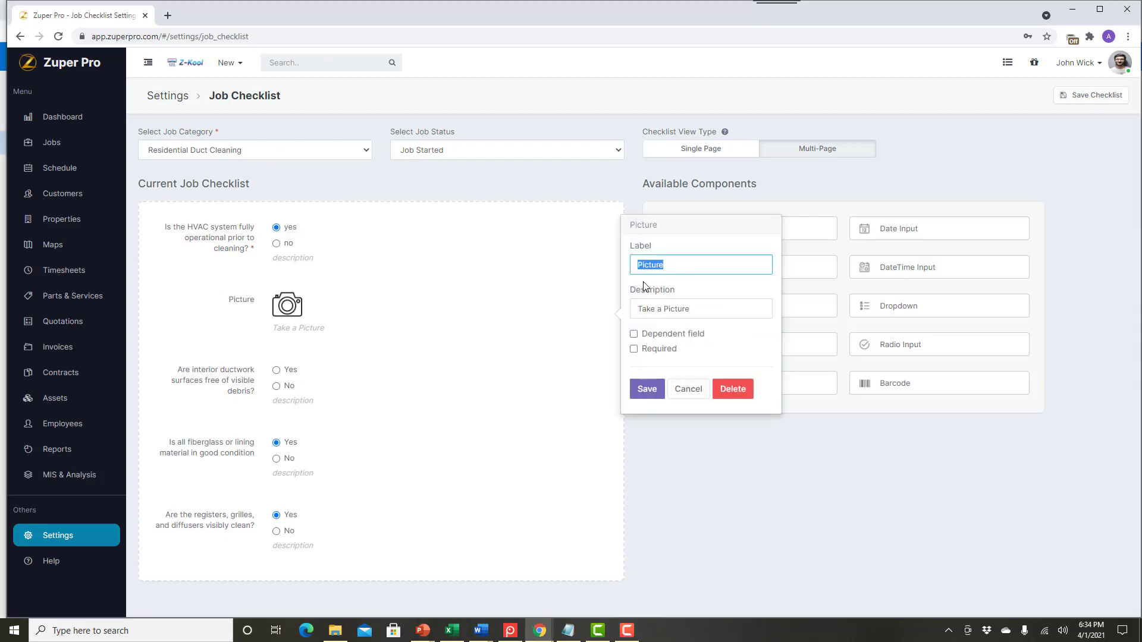
text(Before picture)
drag(704, 312, 632, 310)
text(take a p)
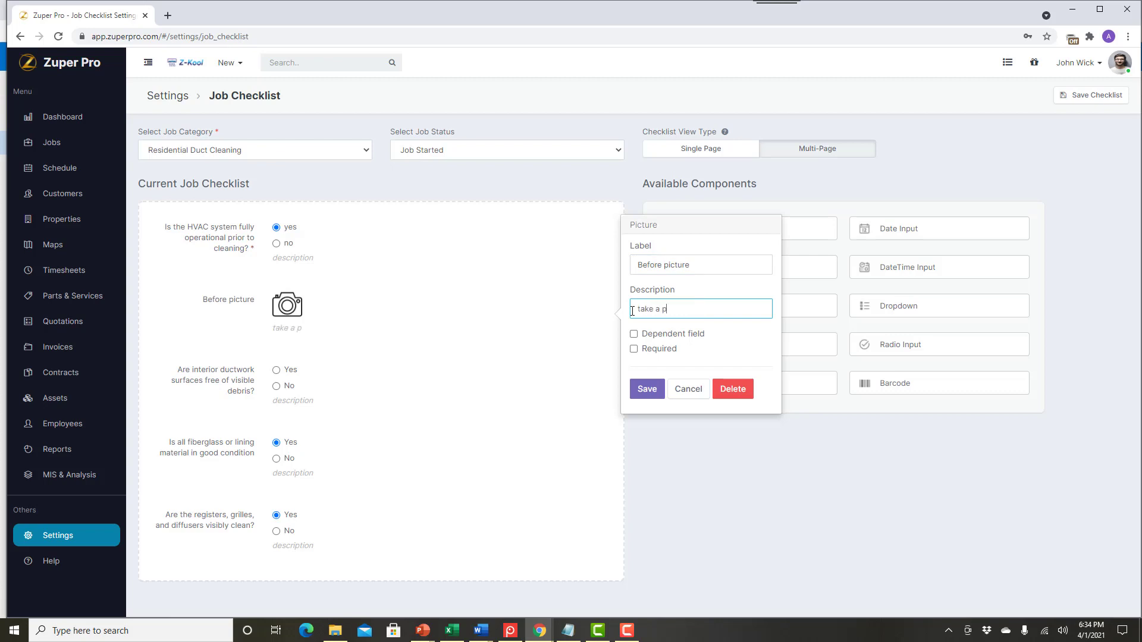
text(icture before starting the j)
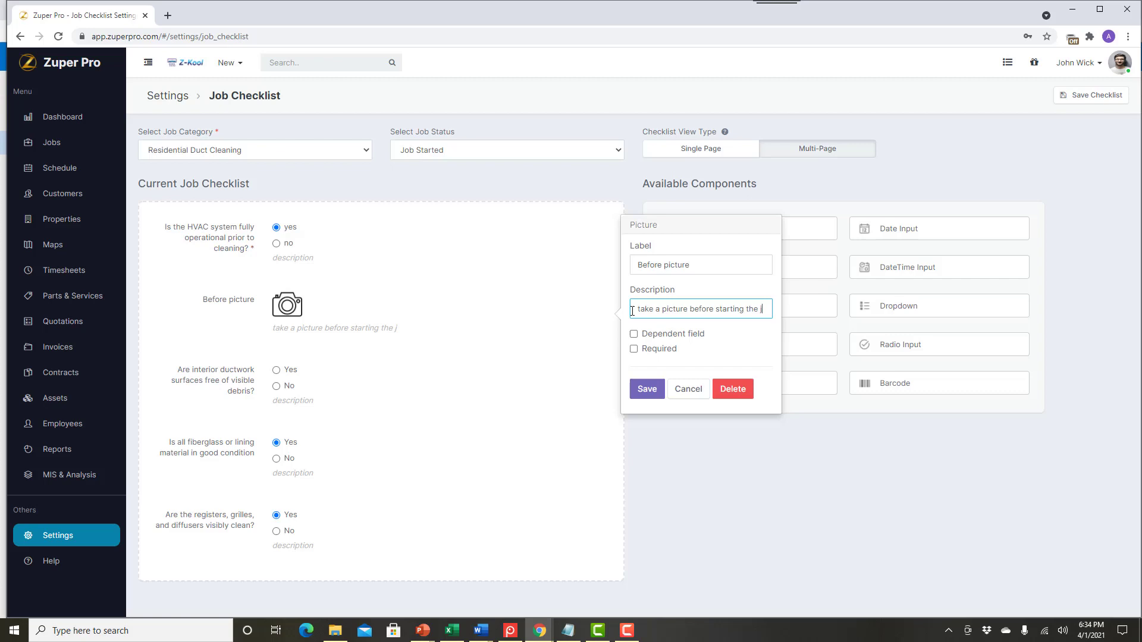
text(ob)
Make the Before picture required and dependent on the HVAC question being answered no, then save
click(646, 336)
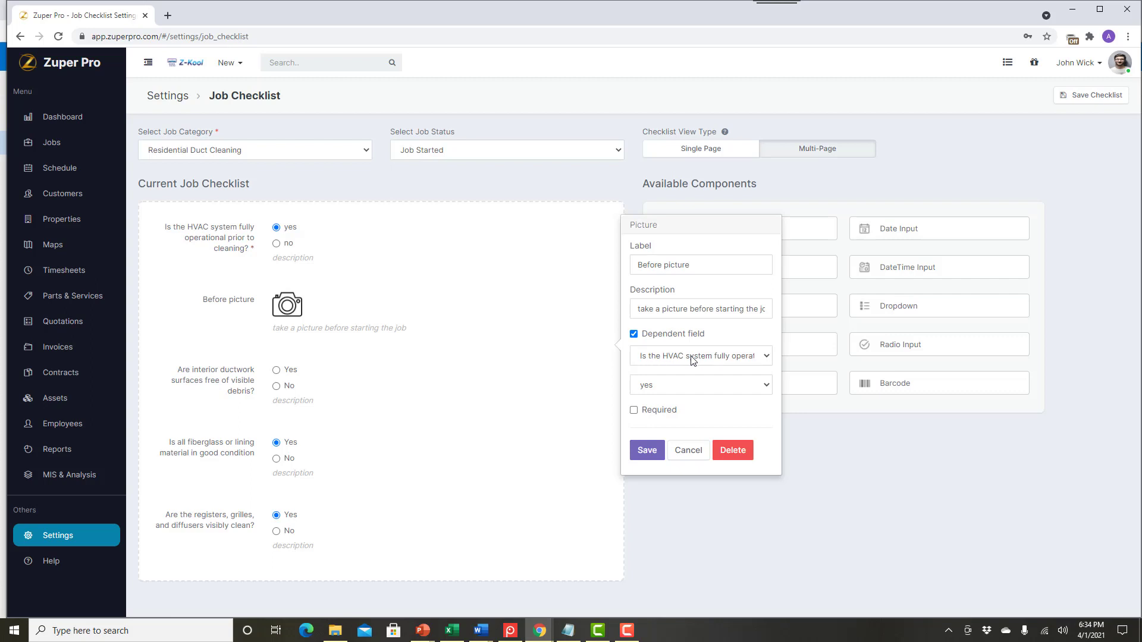
click(742, 357)
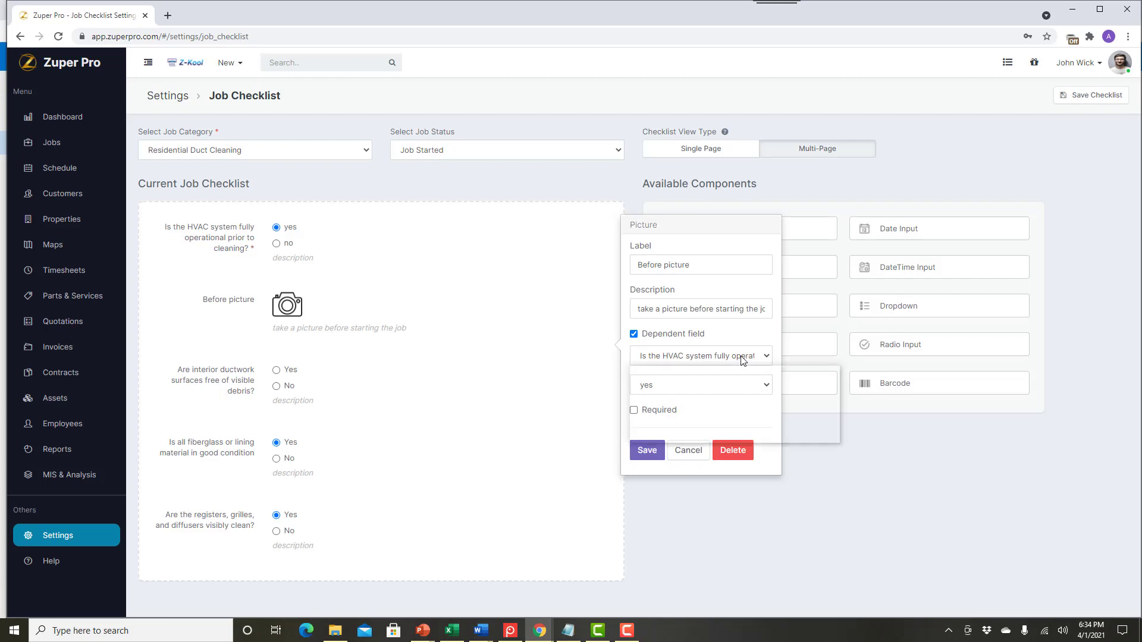
click(743, 358)
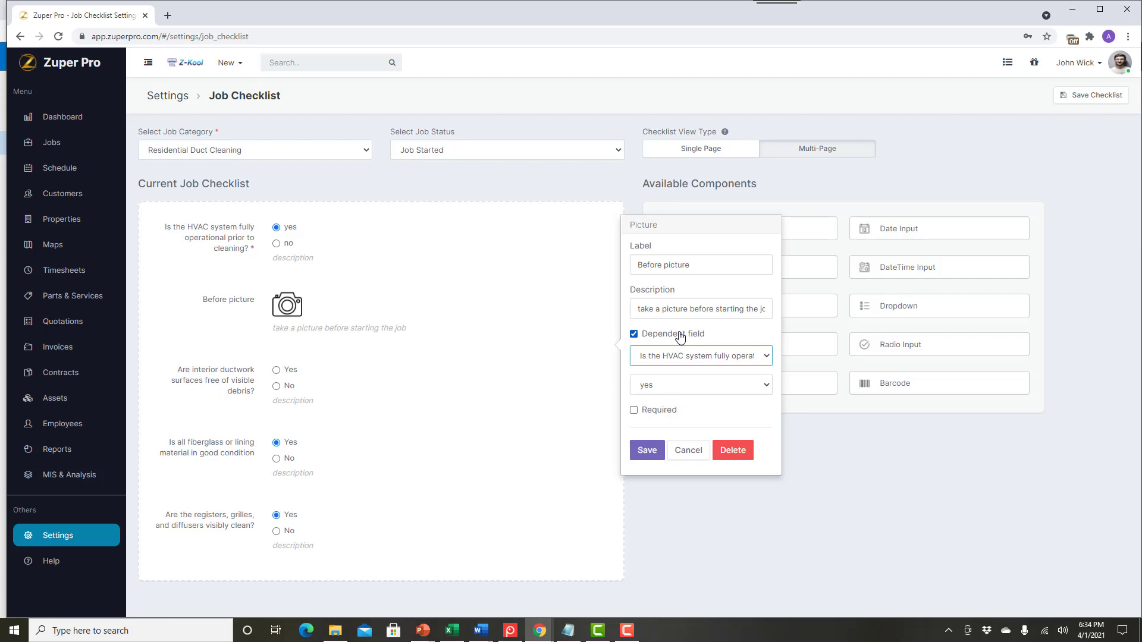
click(679, 387)
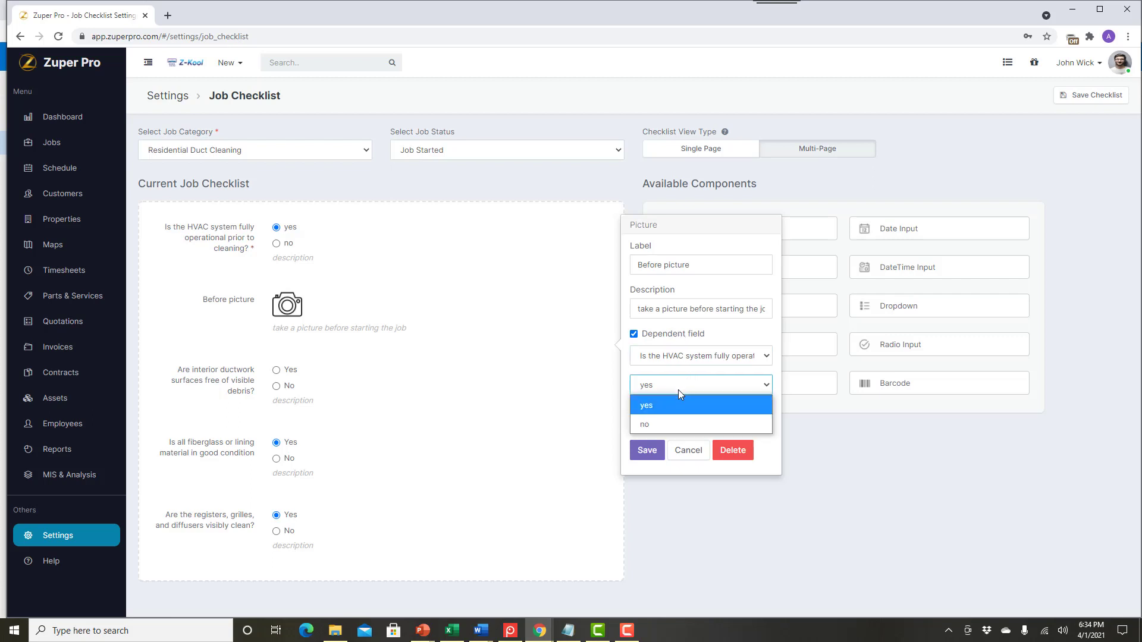
click(668, 425)
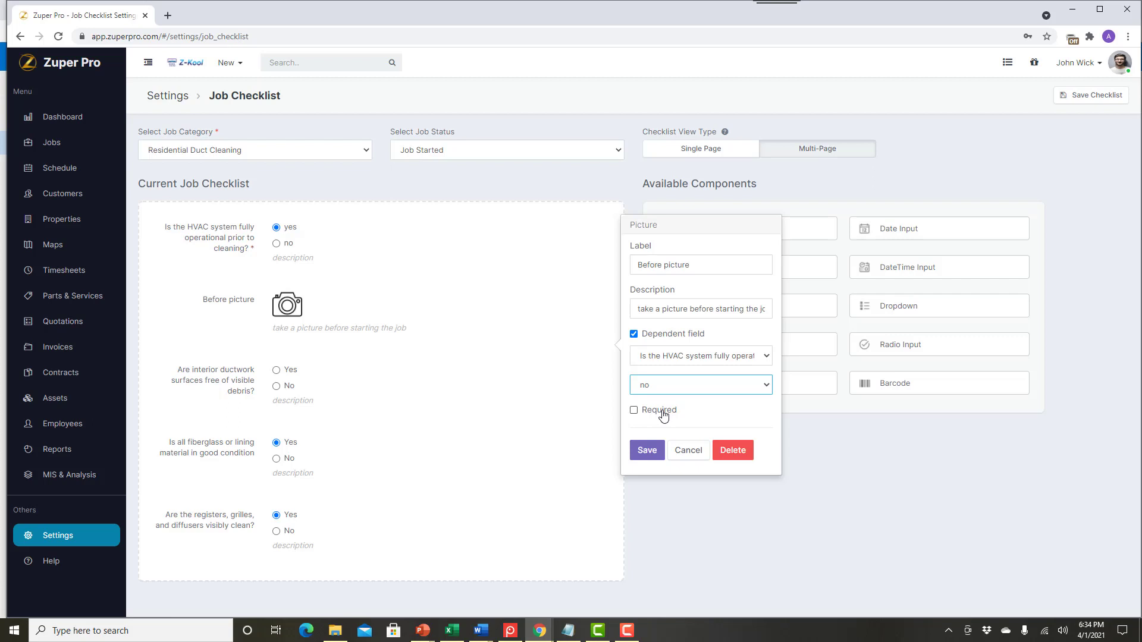
click(664, 415)
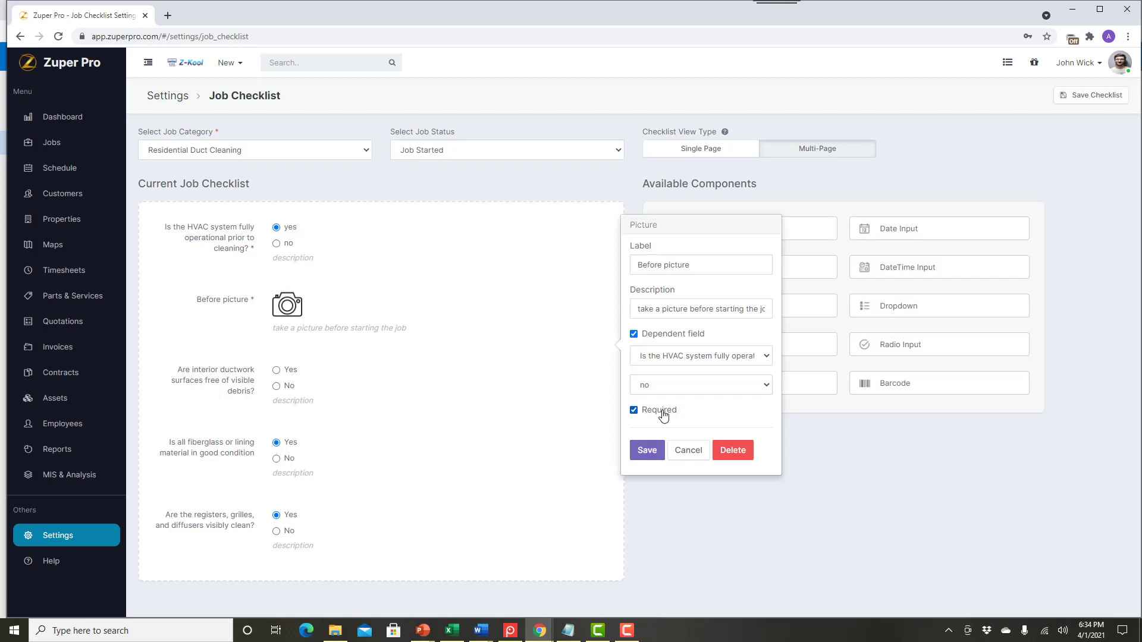
click(647, 450)
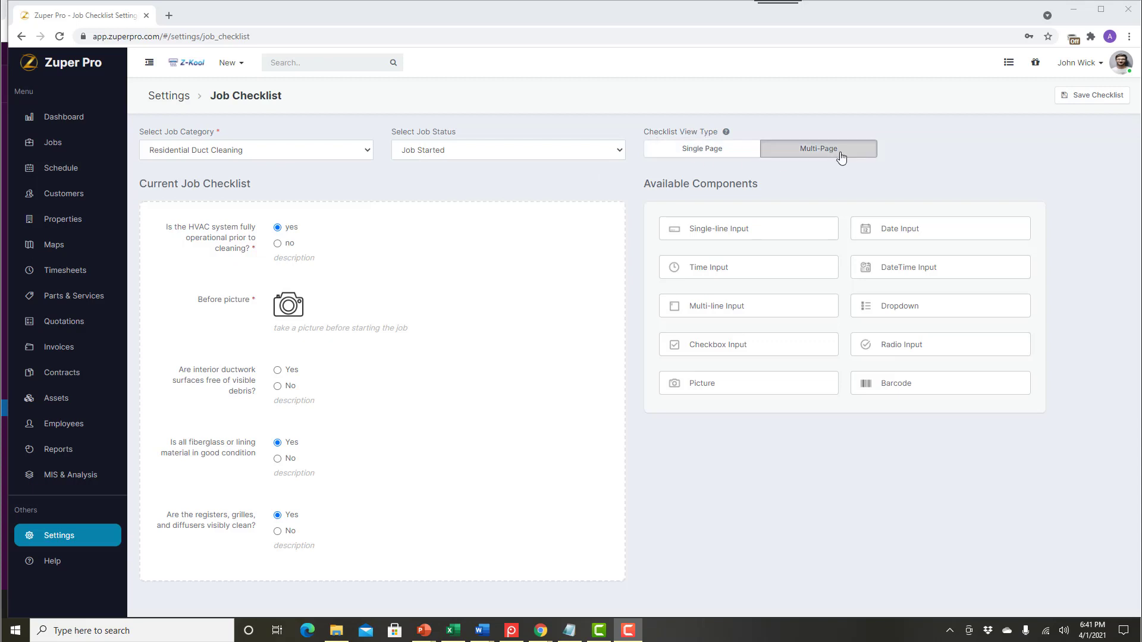
Set the Checklist View Type to Single Page
click(725, 156)
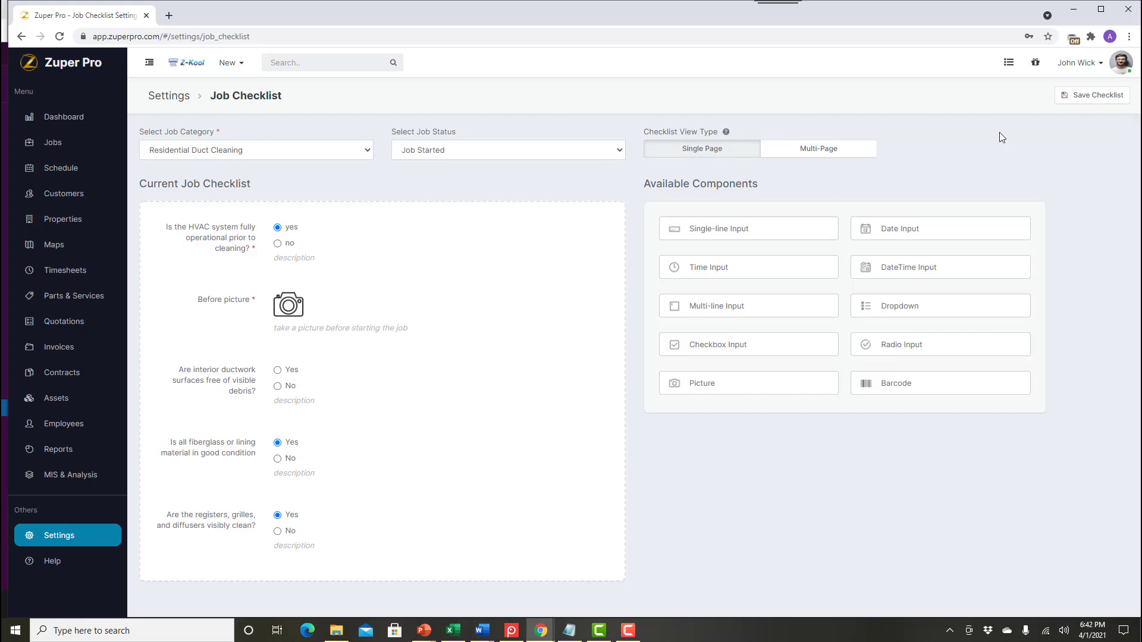
Save the five-item Job Started checklist and confirm the update
click(1118, 97)
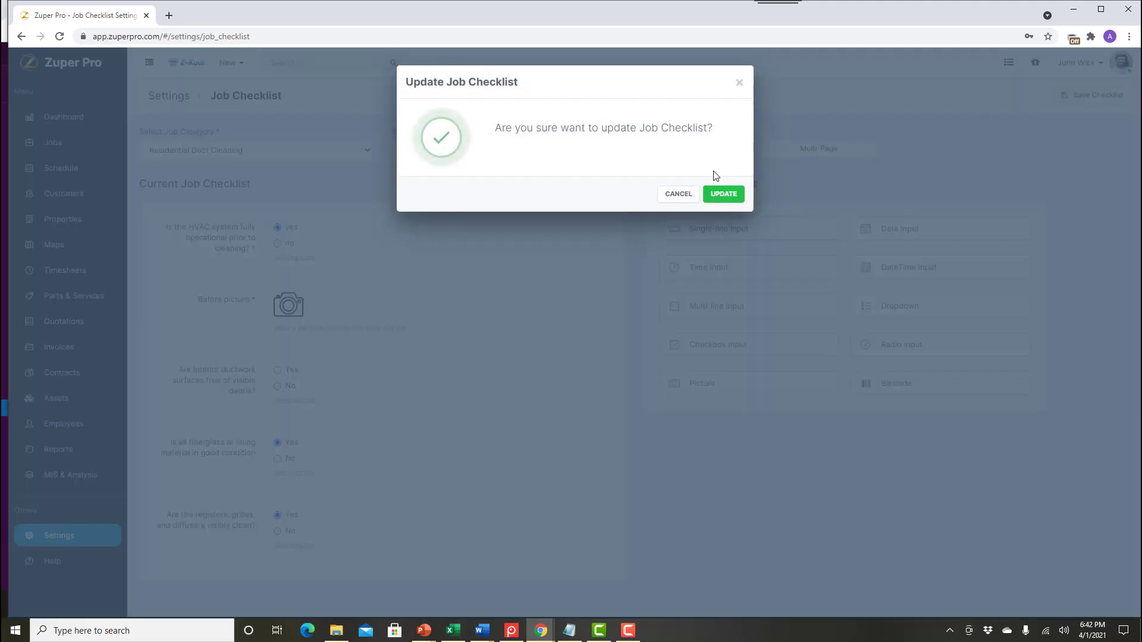
click(714, 196)
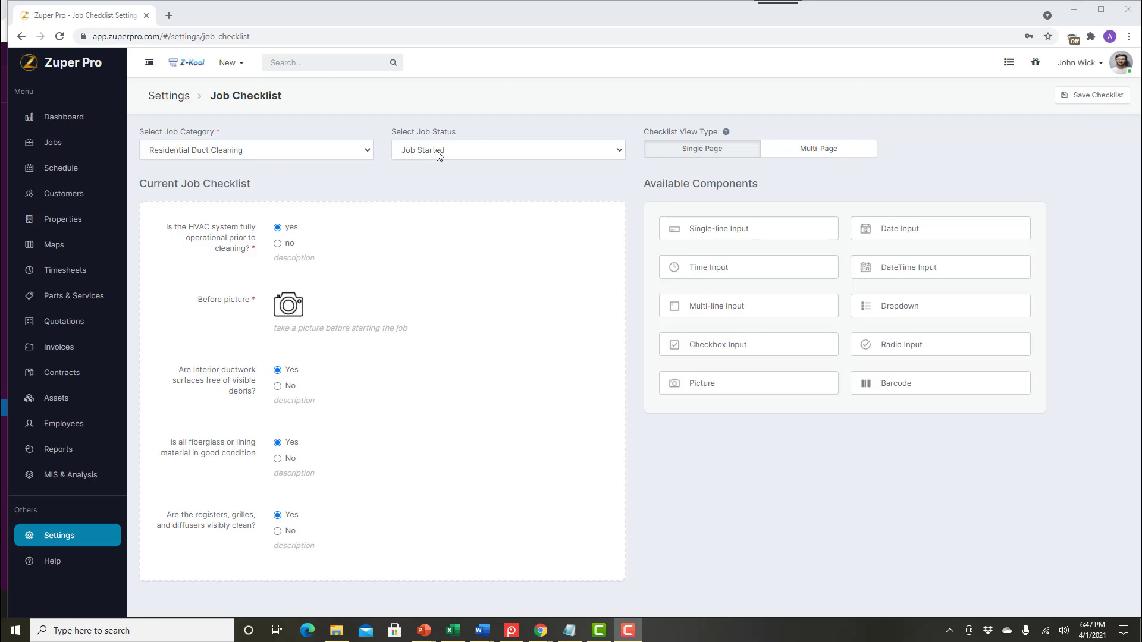
View the Job Completed checklist, then switch to the empty Job Booked checklist
click(439, 154)
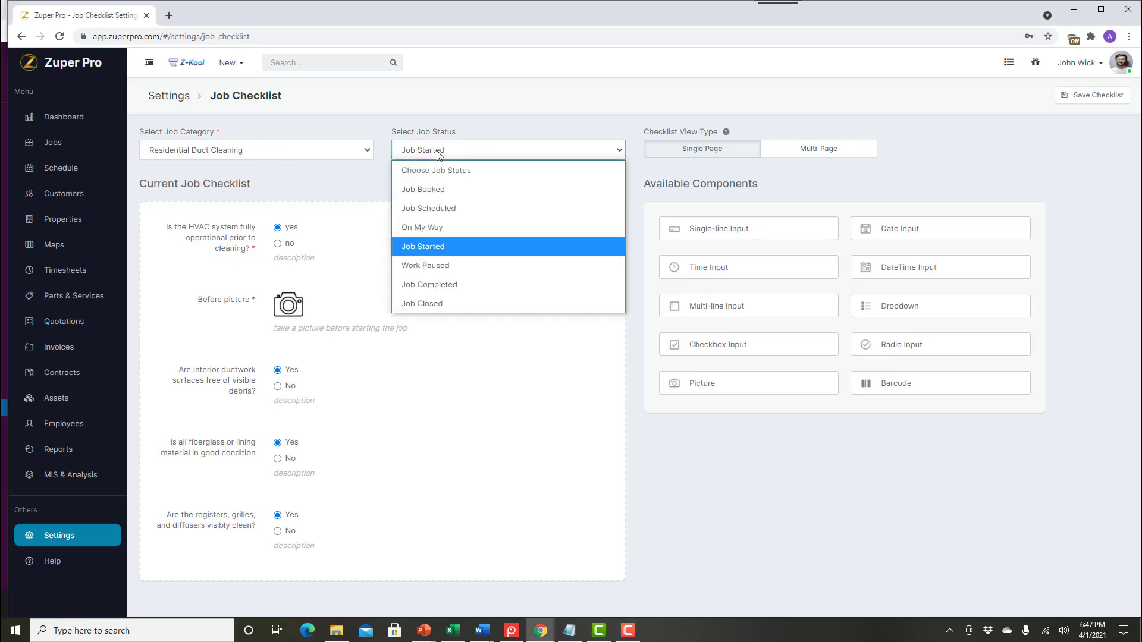
click(429, 286)
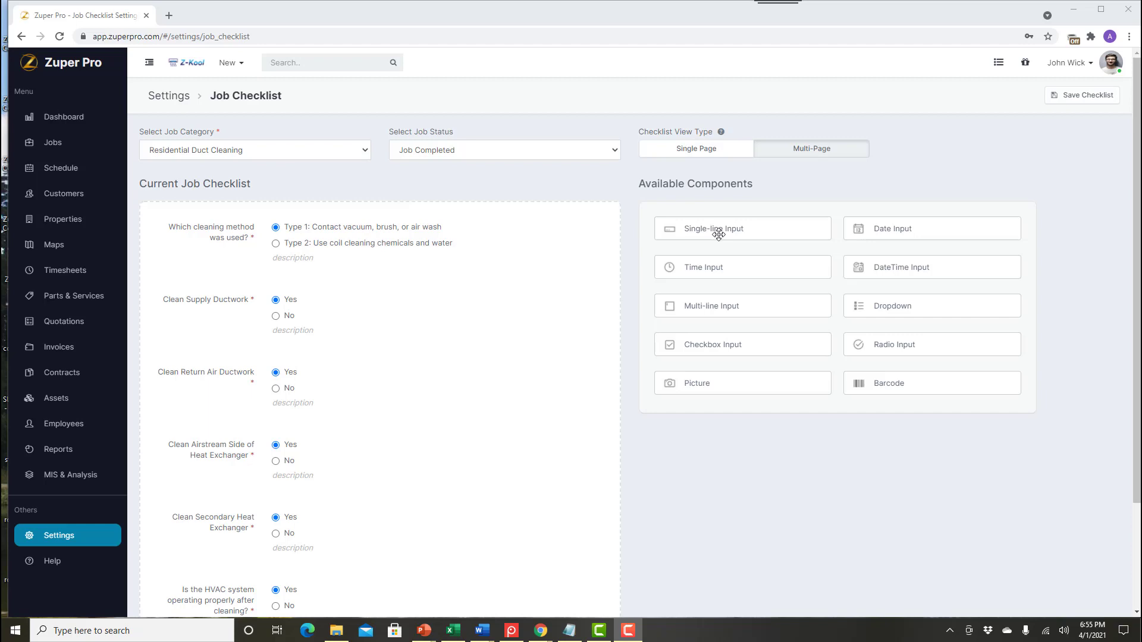
click(578, 156)
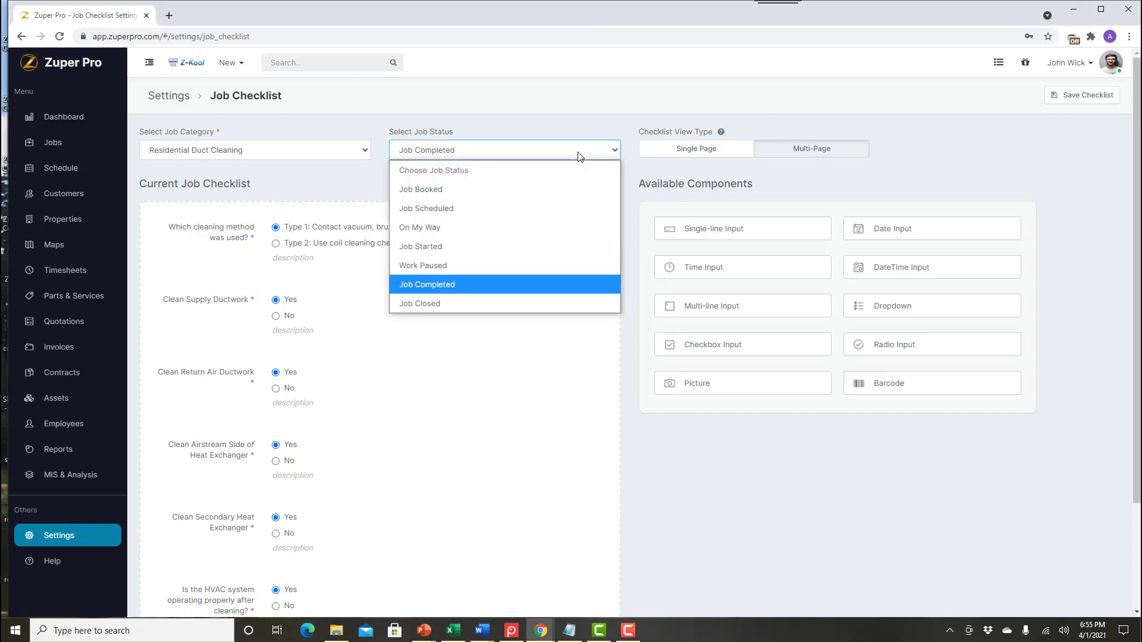
click(551, 189)
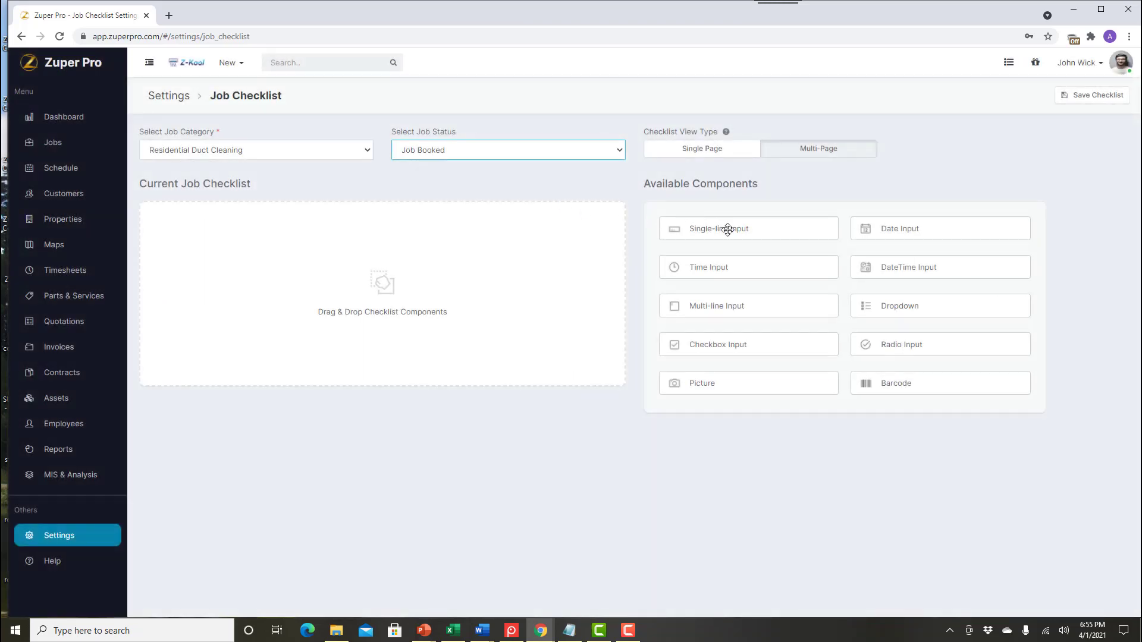
Add a single-line Text Input field and review its validation options without saving changes
drag(727, 231, 307, 224)
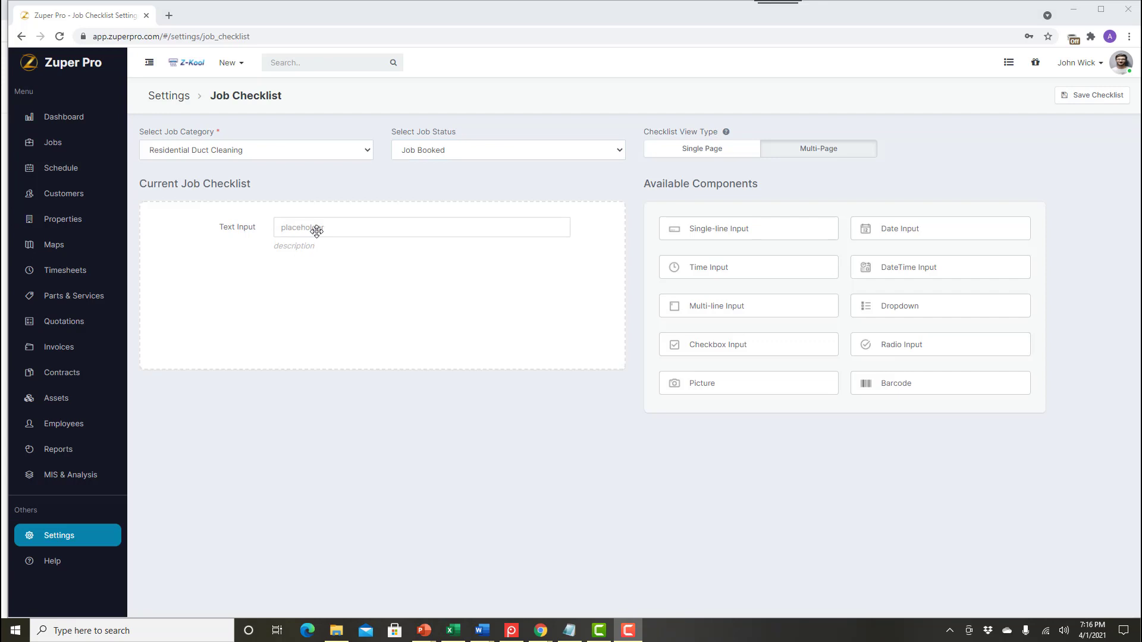
click(321, 227)
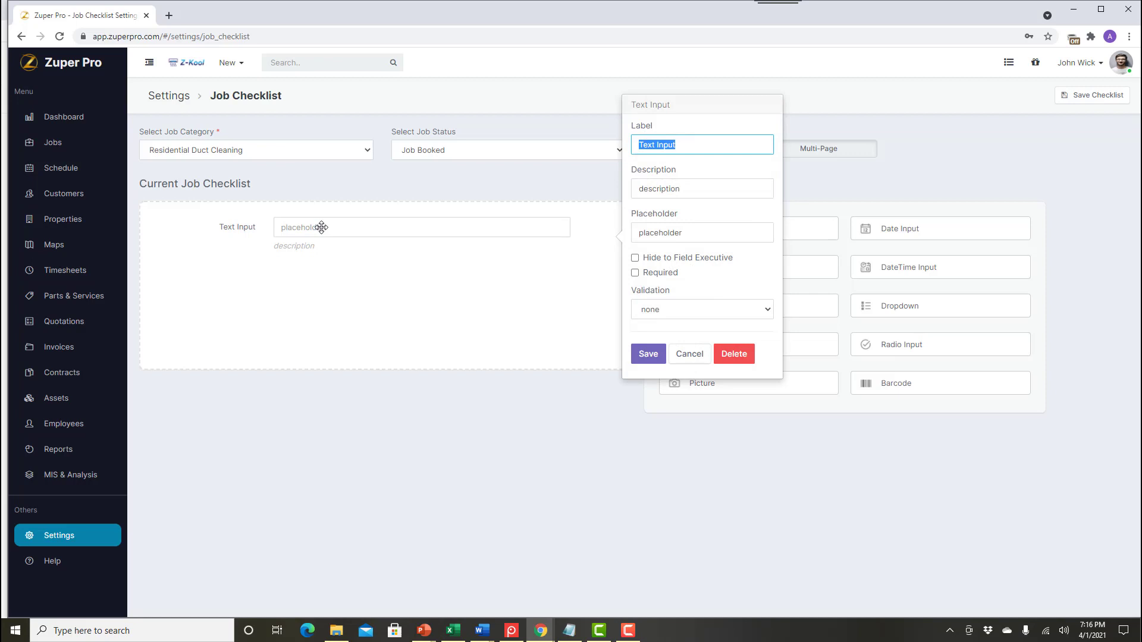
click(646, 307)
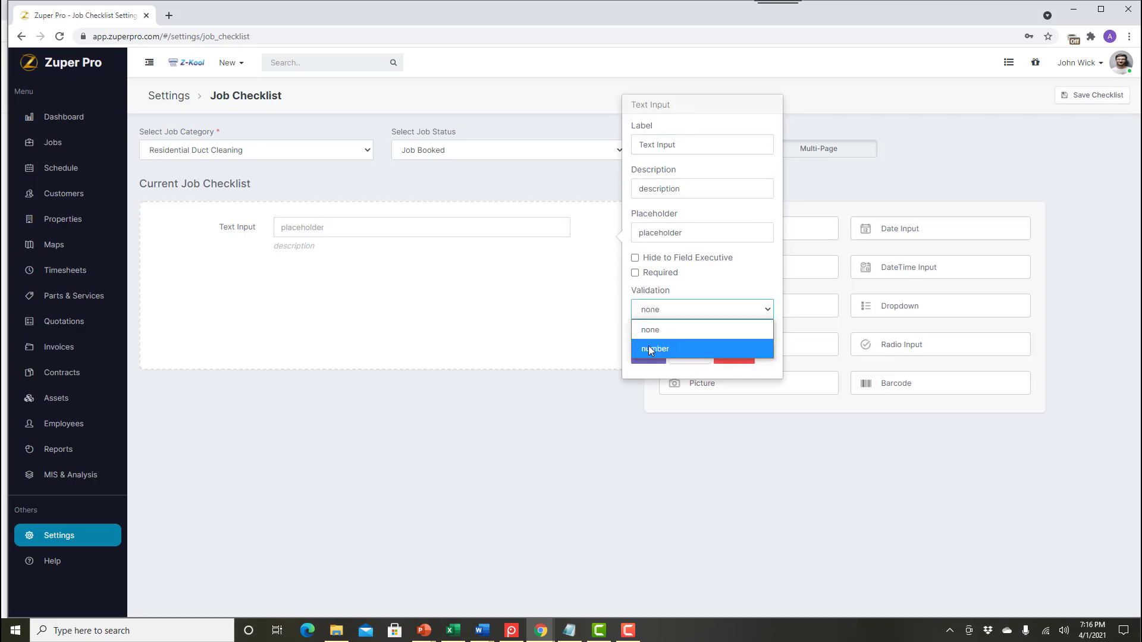
click(626, 337)
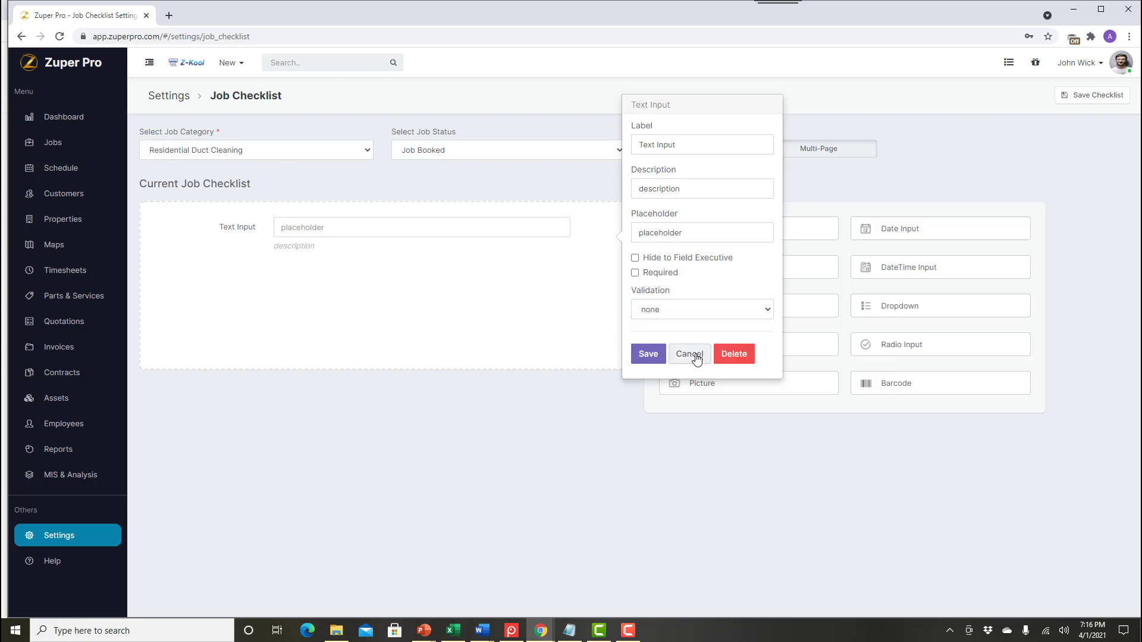
click(691, 357)
Add Multi-line, Time, Date and DateTime Input fields below Text Input in the Job Booked checklist
drag(709, 303, 313, 276)
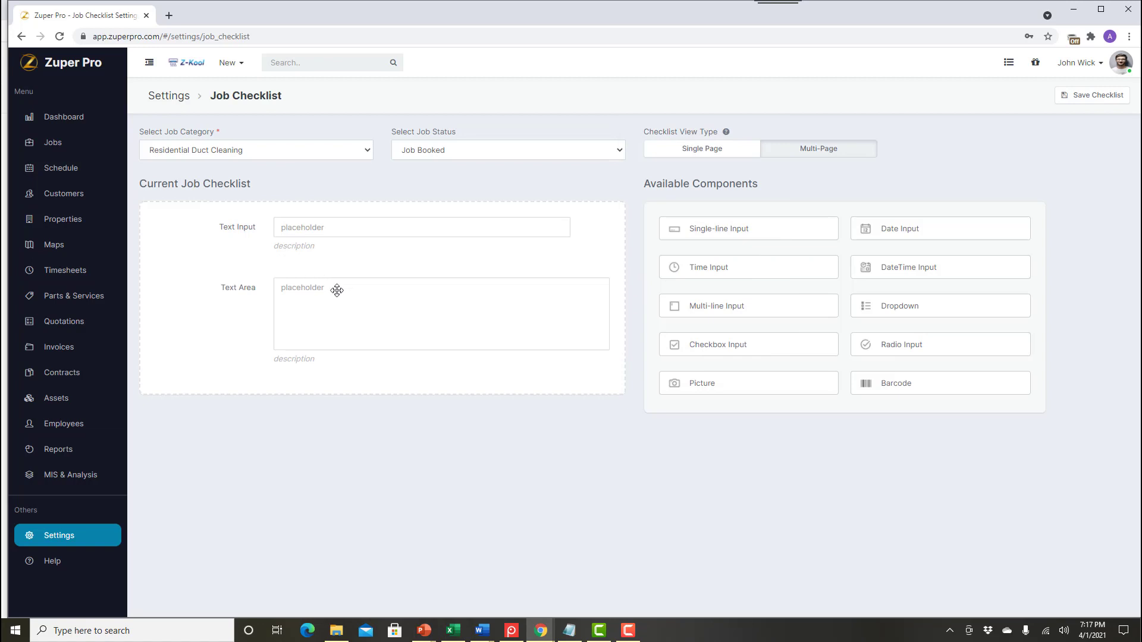
drag(726, 268, 278, 403)
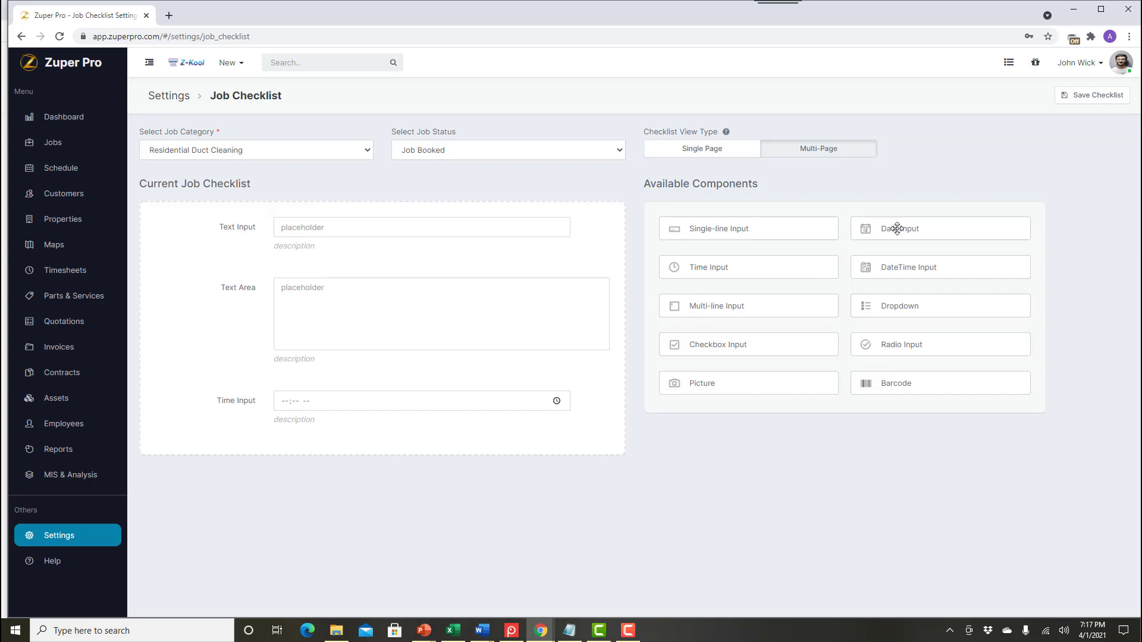
drag(895, 228, 320, 471)
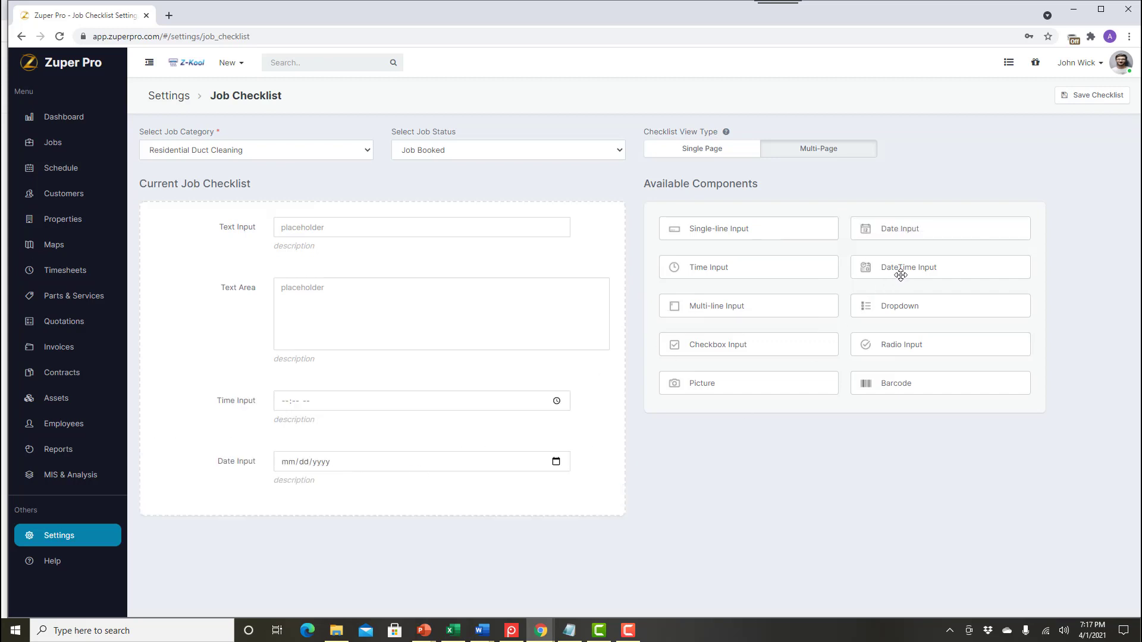
drag(899, 268, 306, 531)
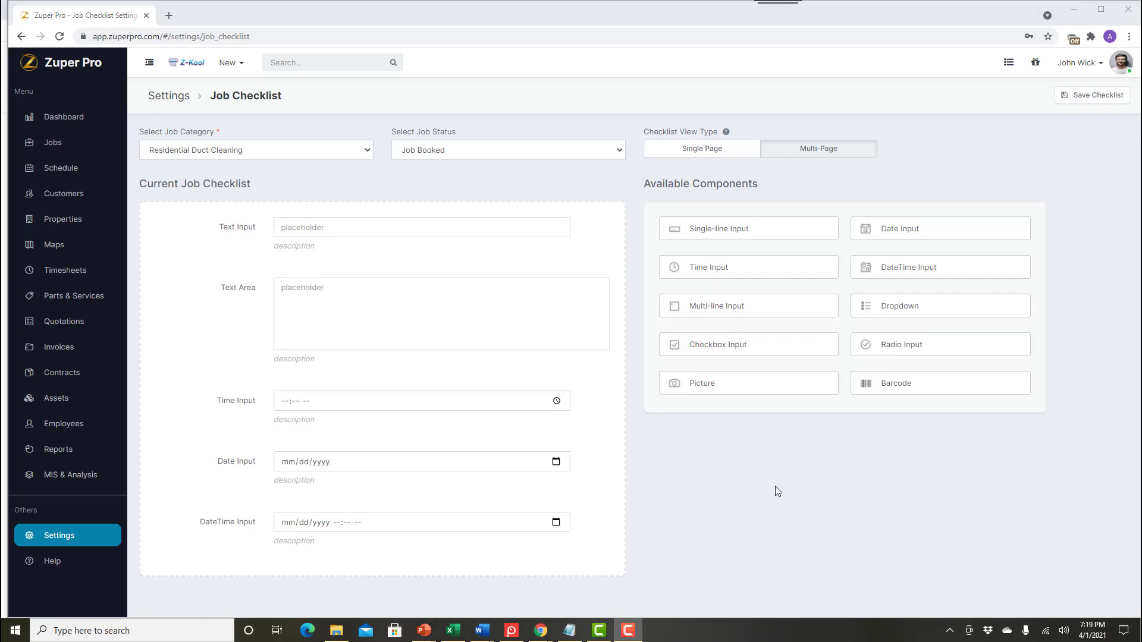
Place Select dropdown, Radio and Checkbox fields in the checklist, leaving each field's settings unchanged
drag(899, 308, 292, 525)
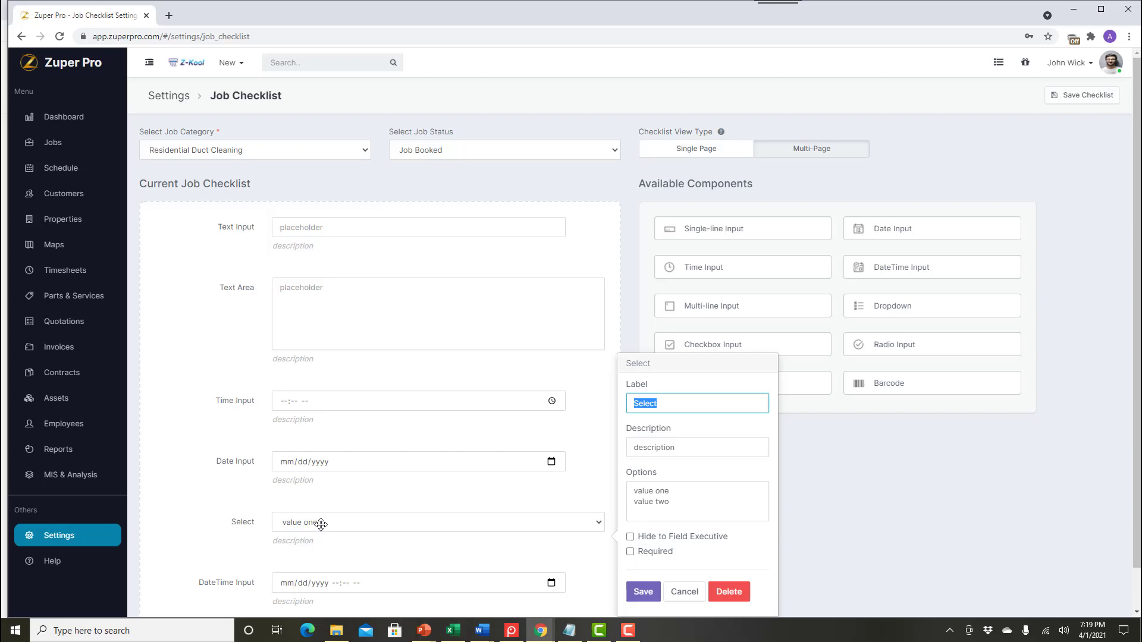
click(681, 595)
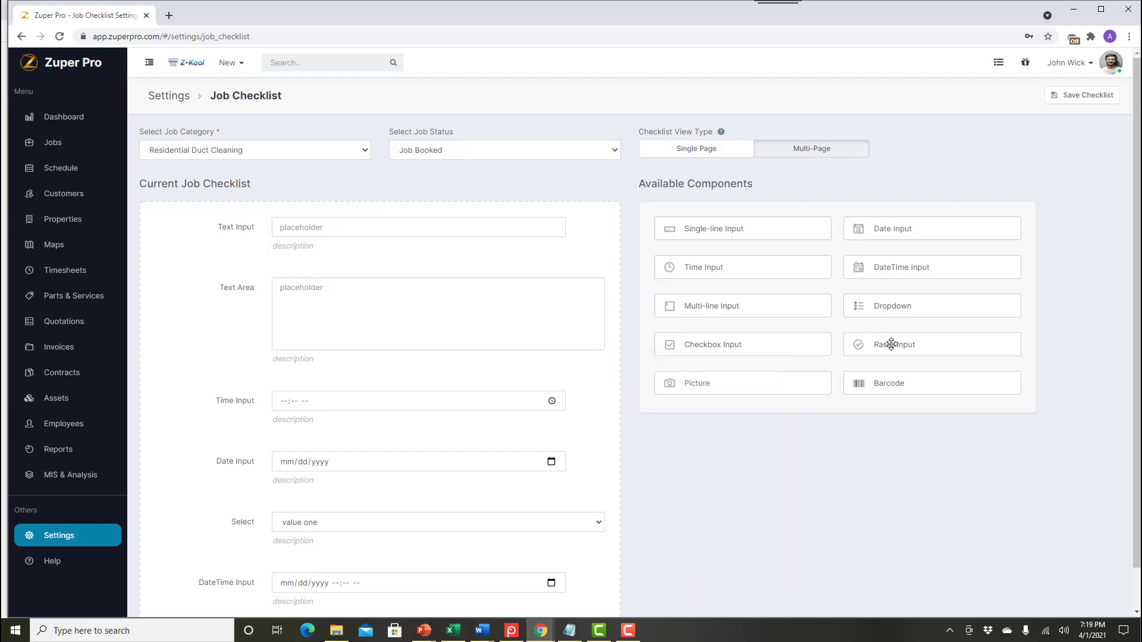
drag(882, 342, 297, 523)
click(300, 530)
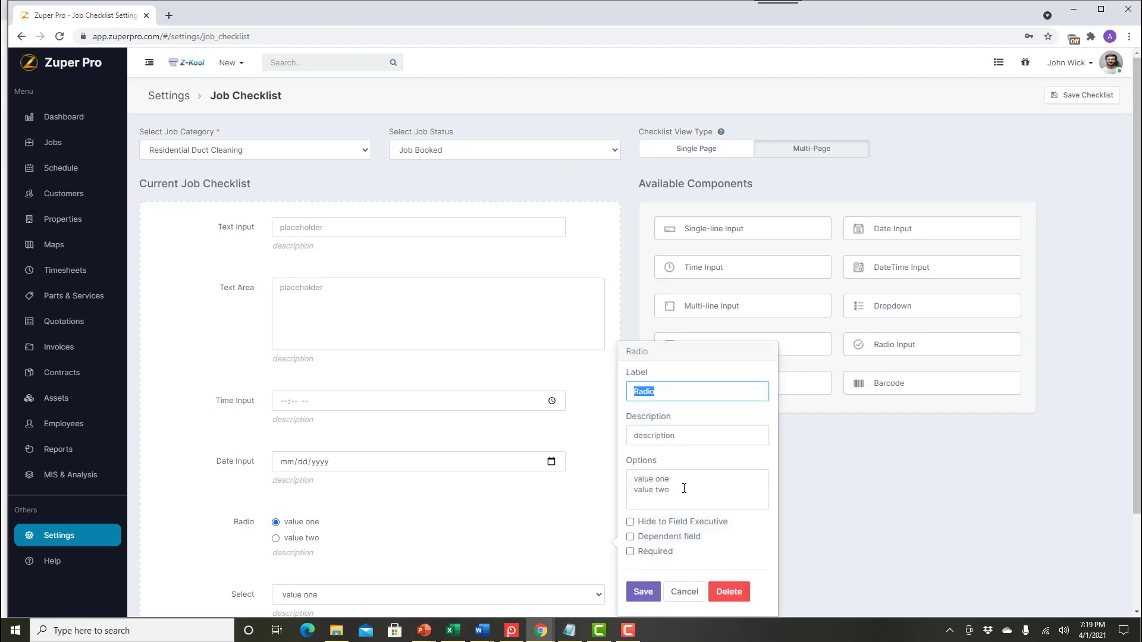
click(684, 592)
drag(713, 346, 314, 465)
click(314, 465)
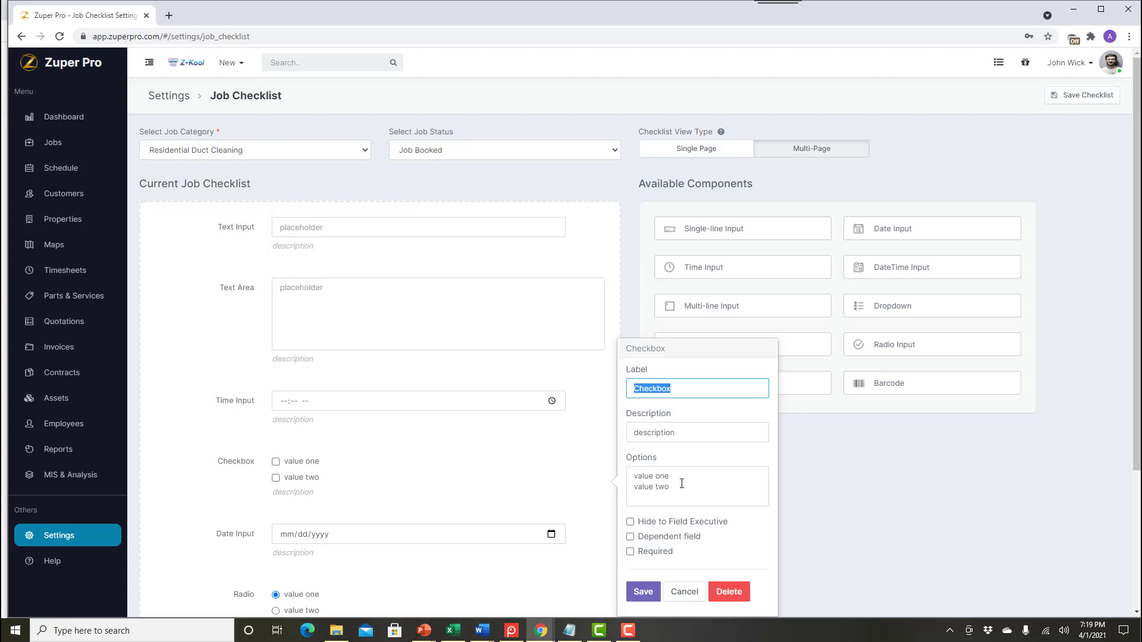
Cancel the Checkbox settings, then add Picture and Barcode fields below the Checkbox
click(684, 592)
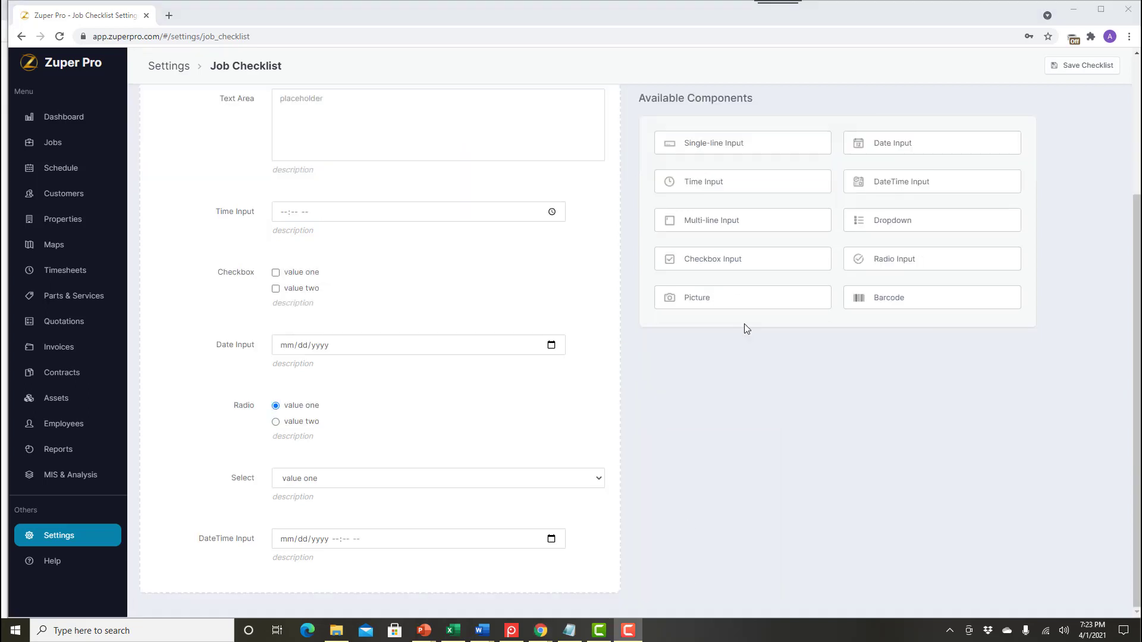
drag(740, 301, 309, 348)
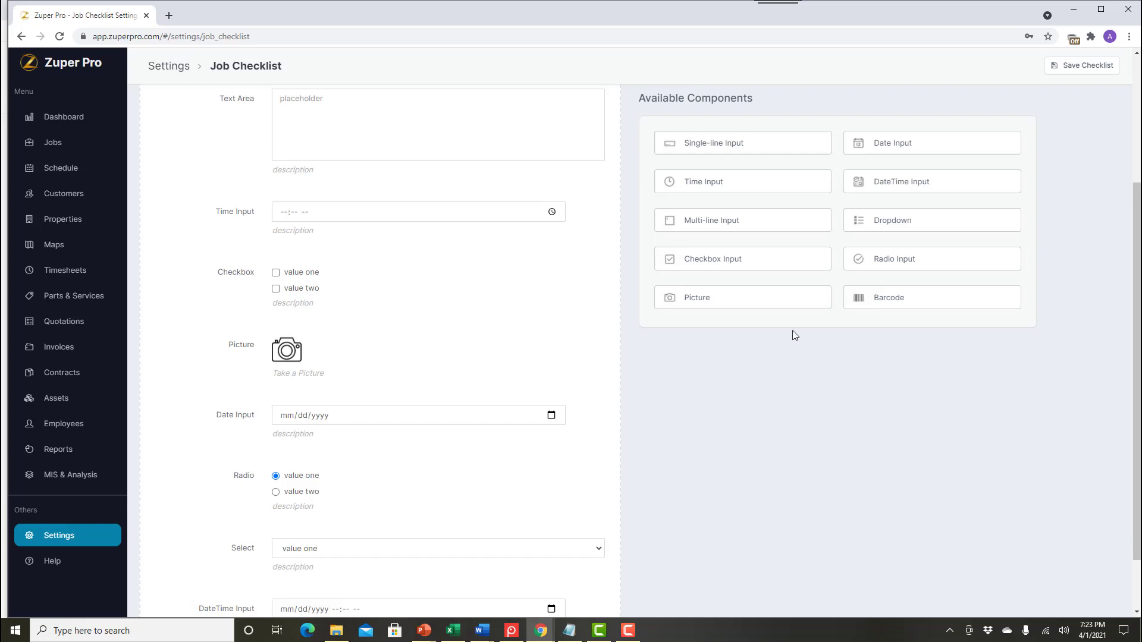
drag(882, 295, 316, 351)
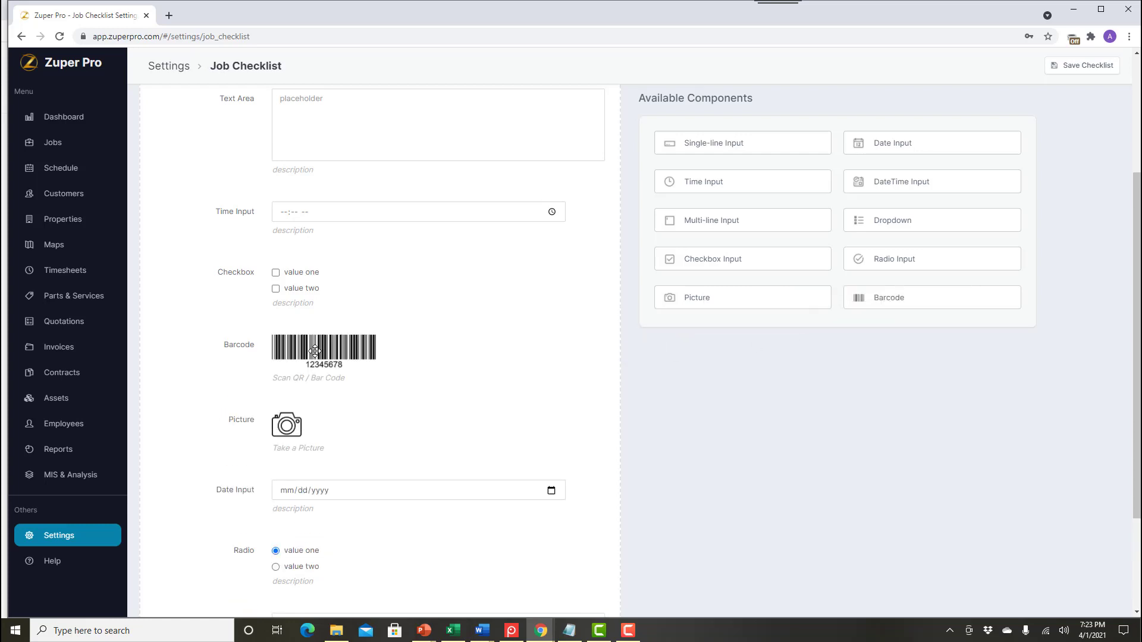